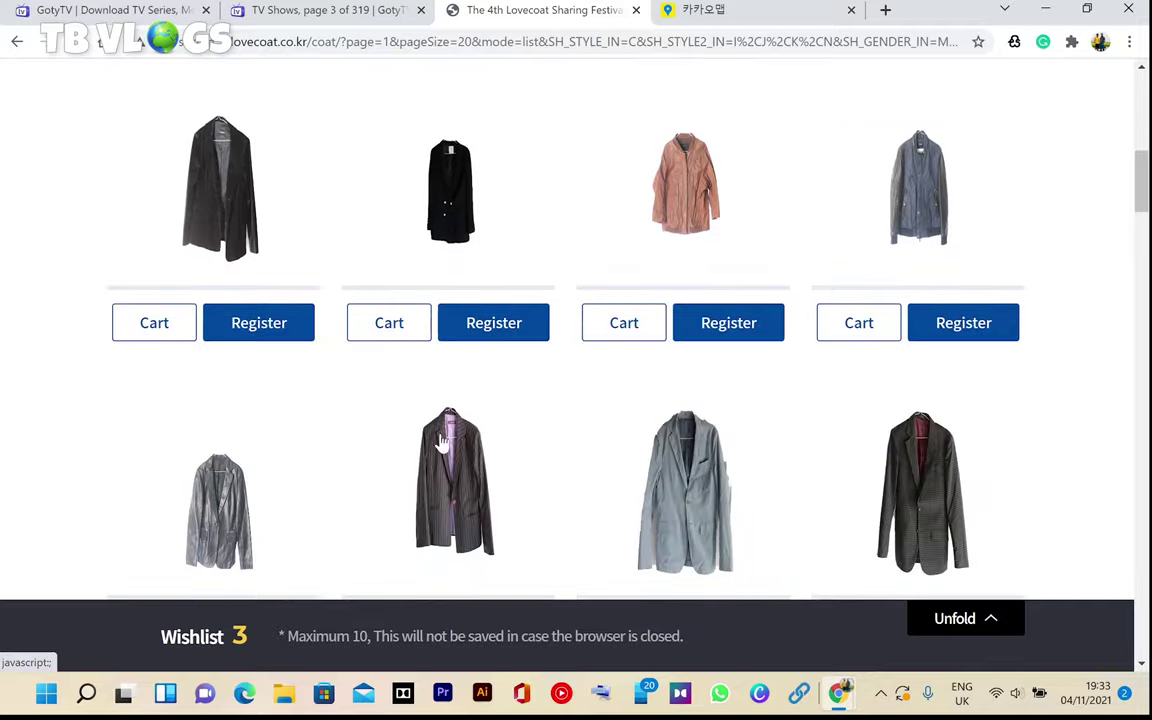
# Select the grey jacket and the orange-and-grey jacket in the wishlist and register the selected coats
pyautogui.click(953, 617)
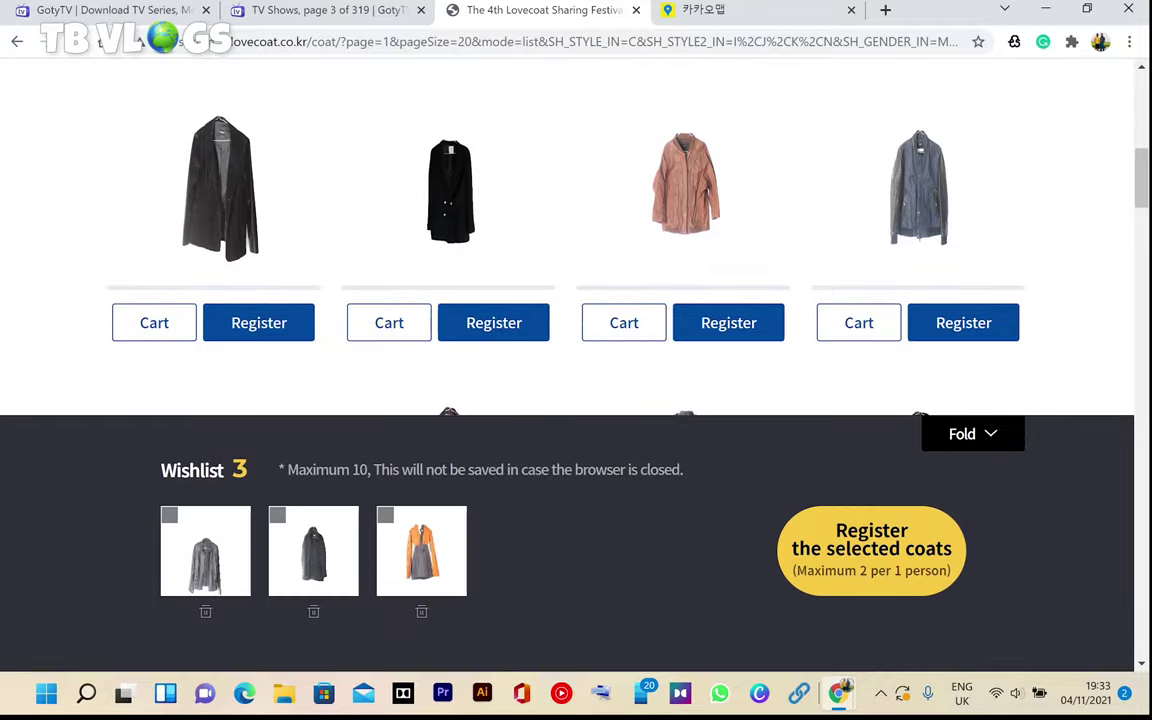
pyautogui.click(980, 434)
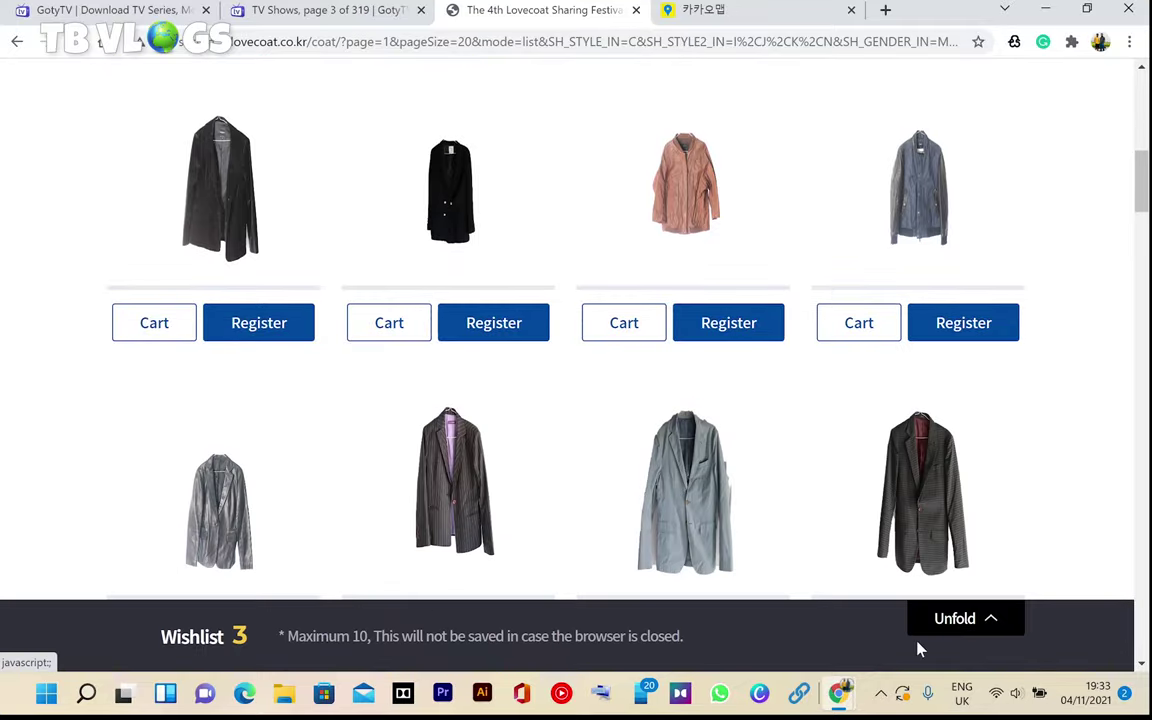
pyautogui.click(955, 618)
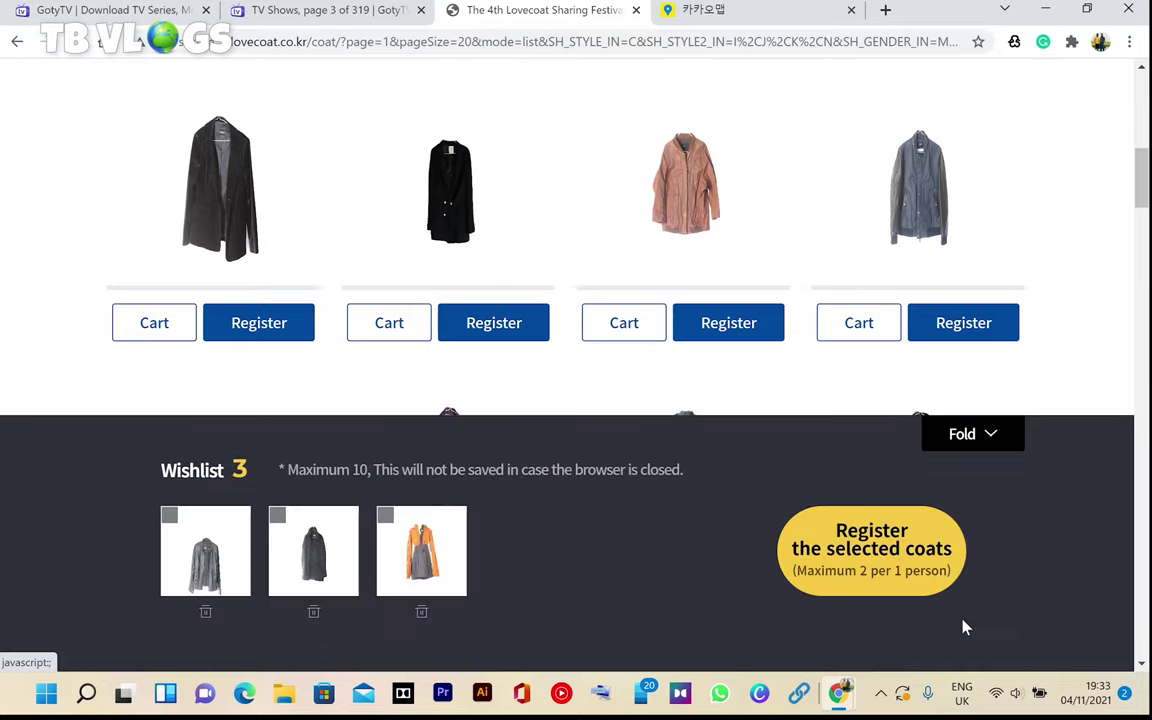
pyautogui.click(171, 518)
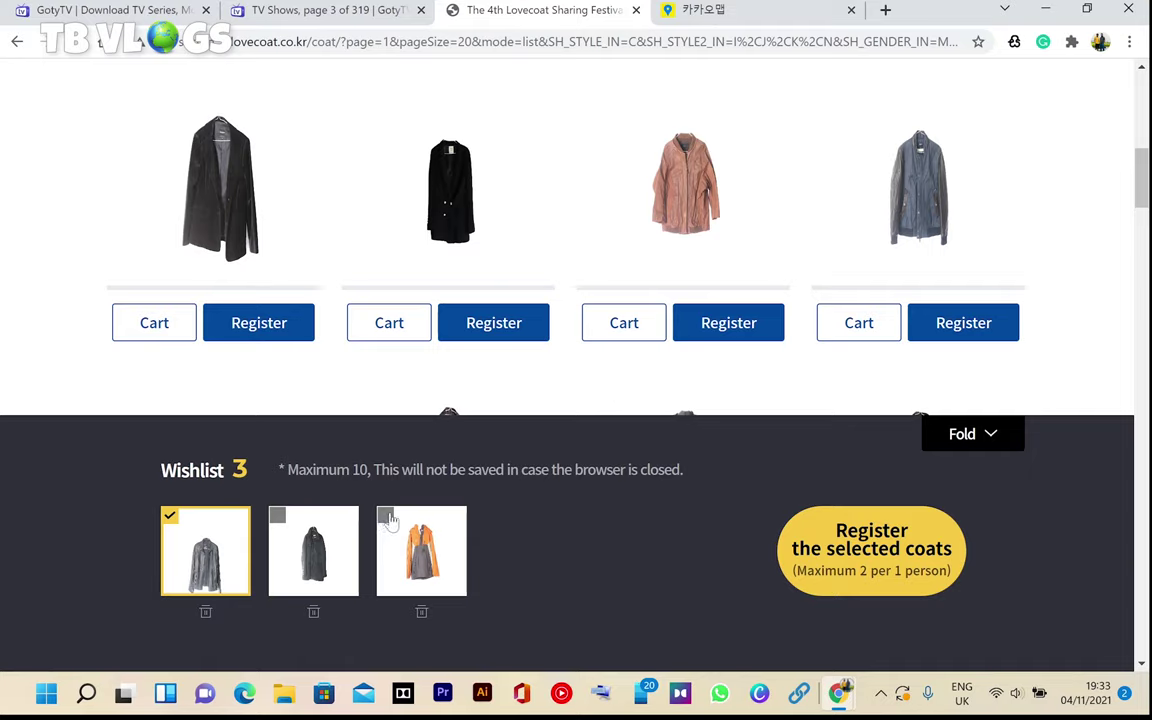
pyautogui.click(388, 518)
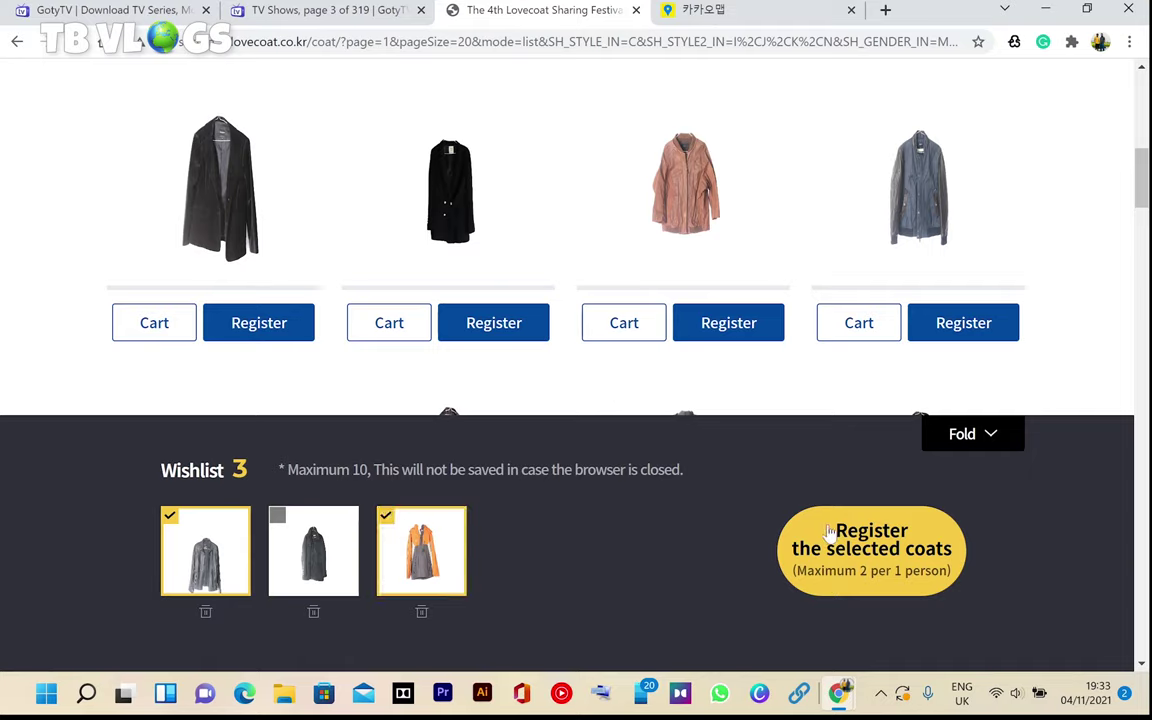
pyautogui.click(866, 560)
# Choose Sri Lanka as the nationality in the coat registration form
pyautogui.scroll(-5, 630, 493)
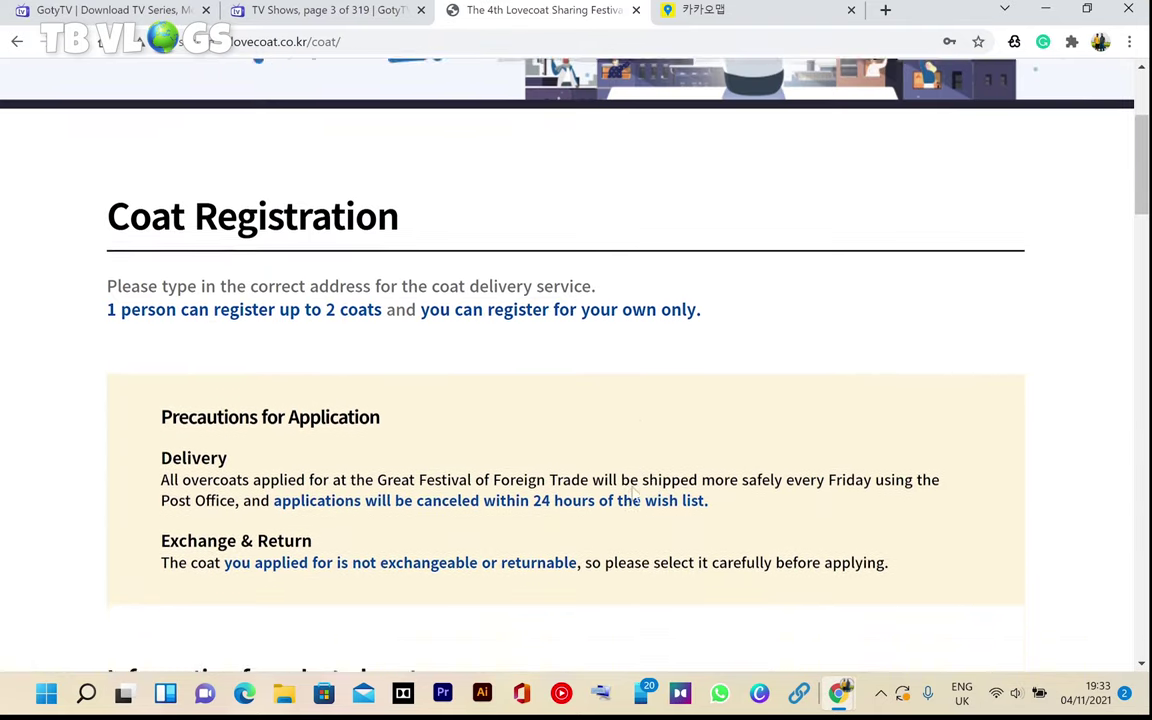
pyautogui.scroll(-2, 306, 463)
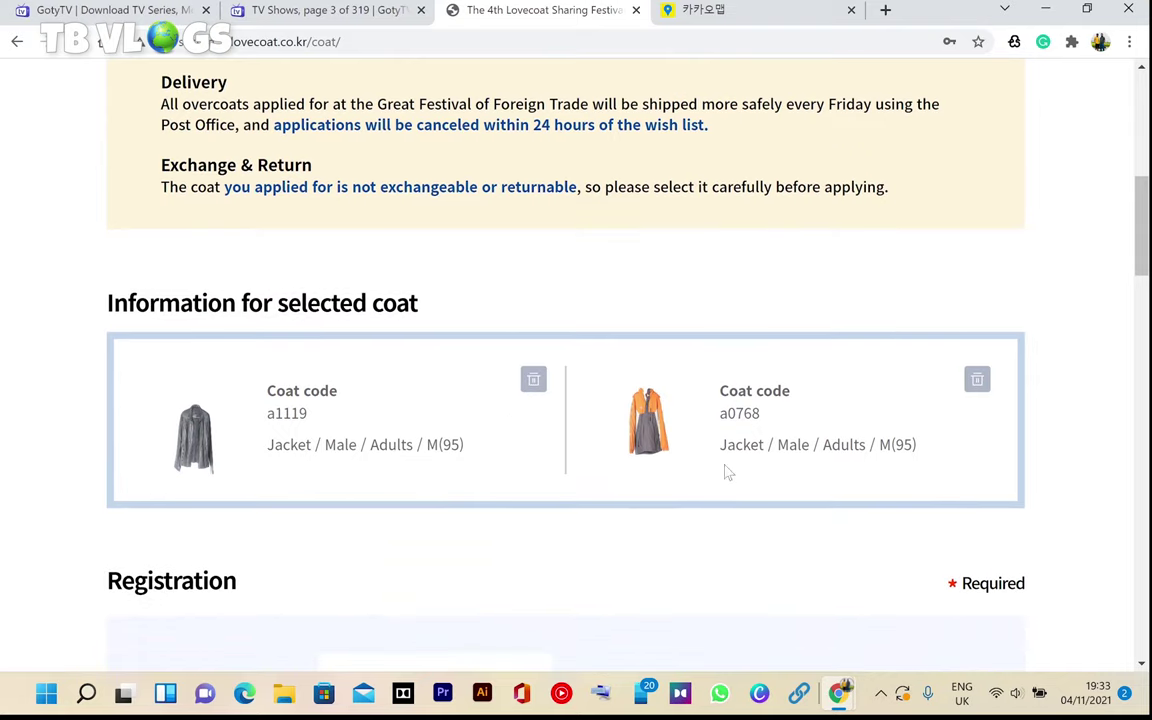
pyautogui.scroll(-1, 466, 477)
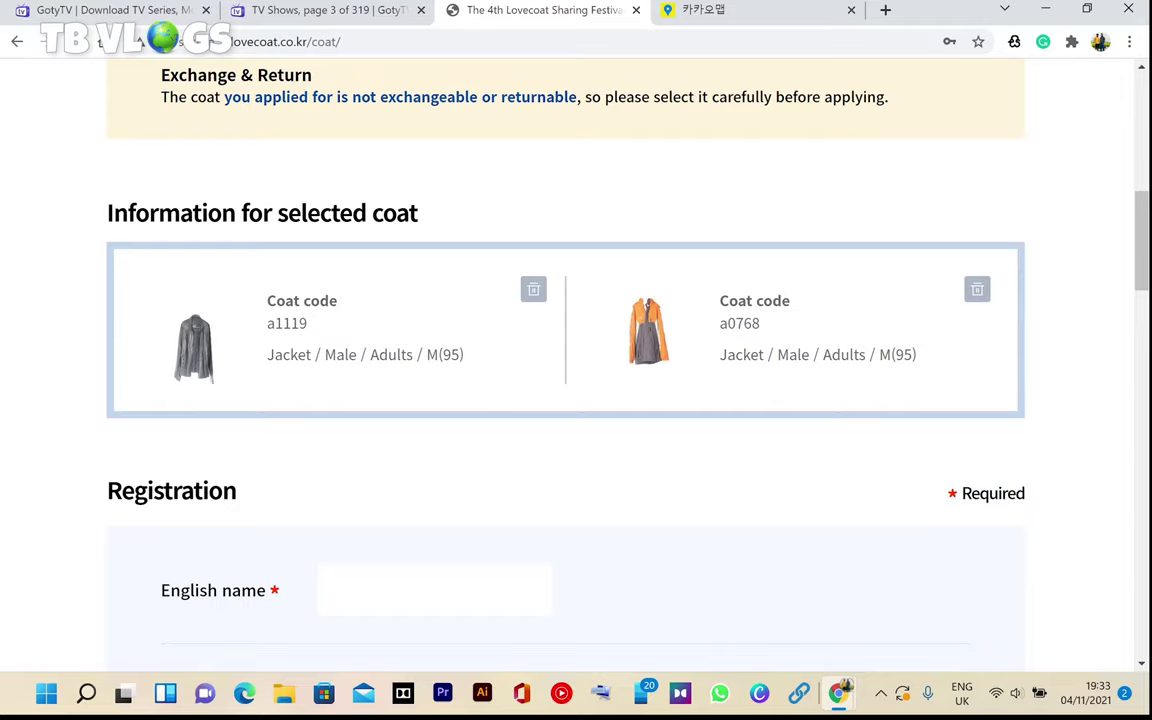
pyautogui.scroll(-2, 535, 414)
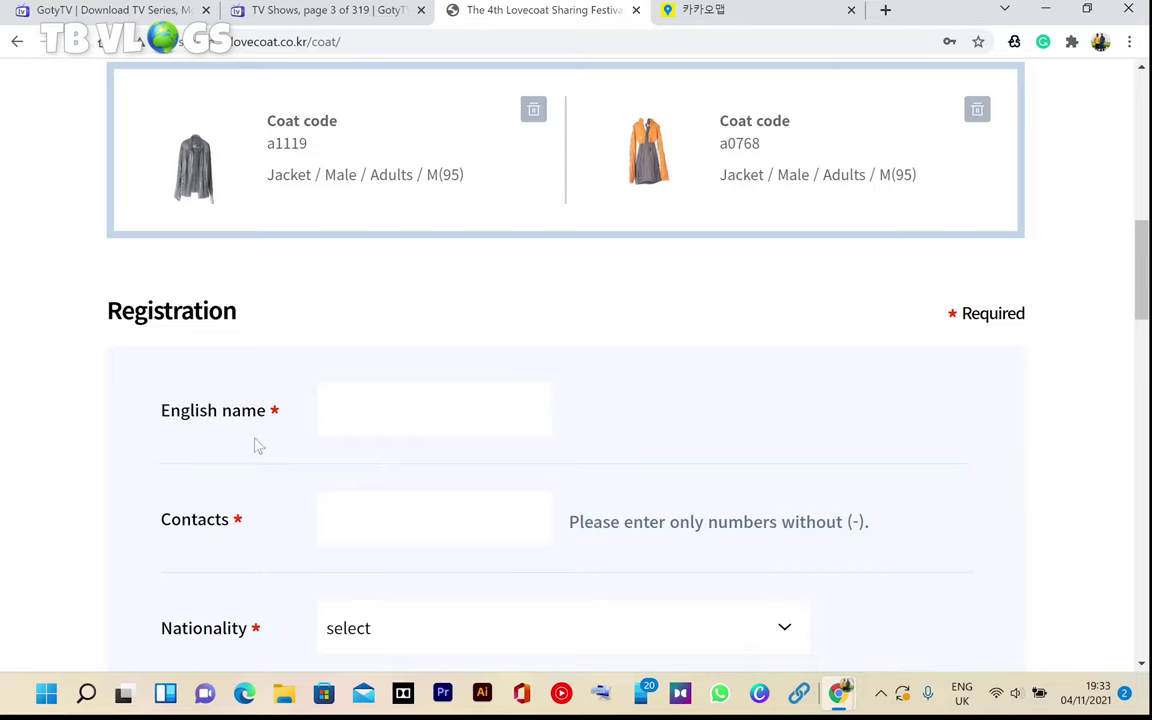
pyautogui.scroll(-1, 254, 445)
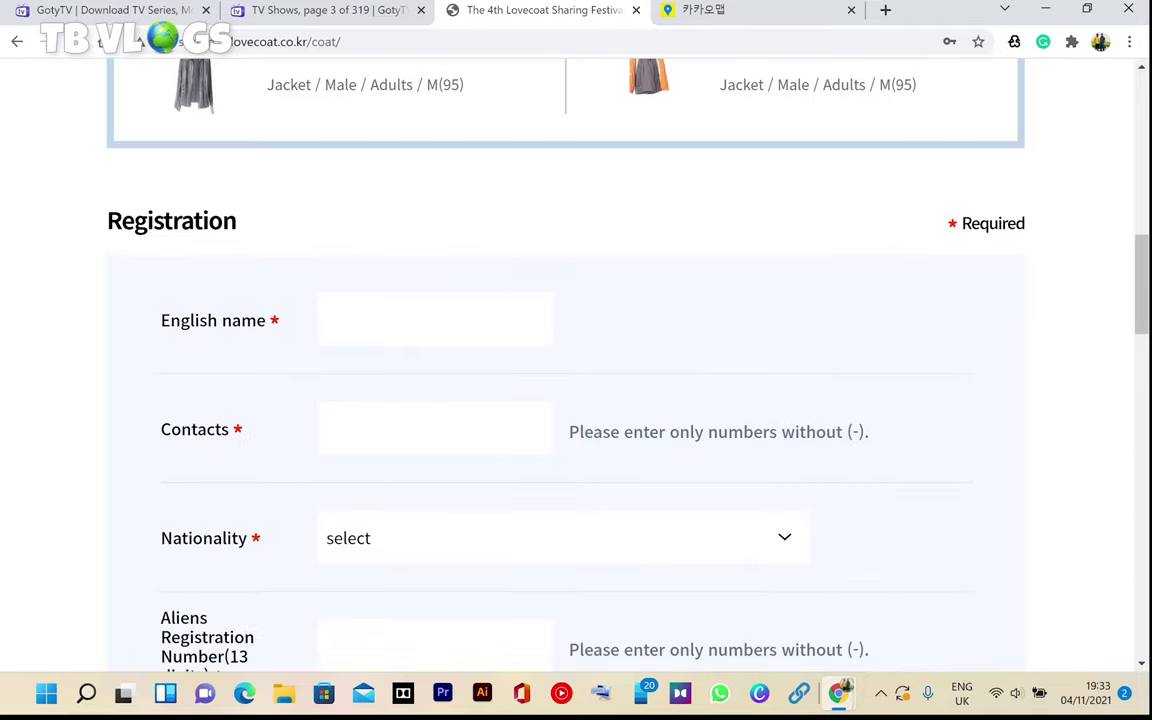
pyautogui.scroll(-2, 484, 388)
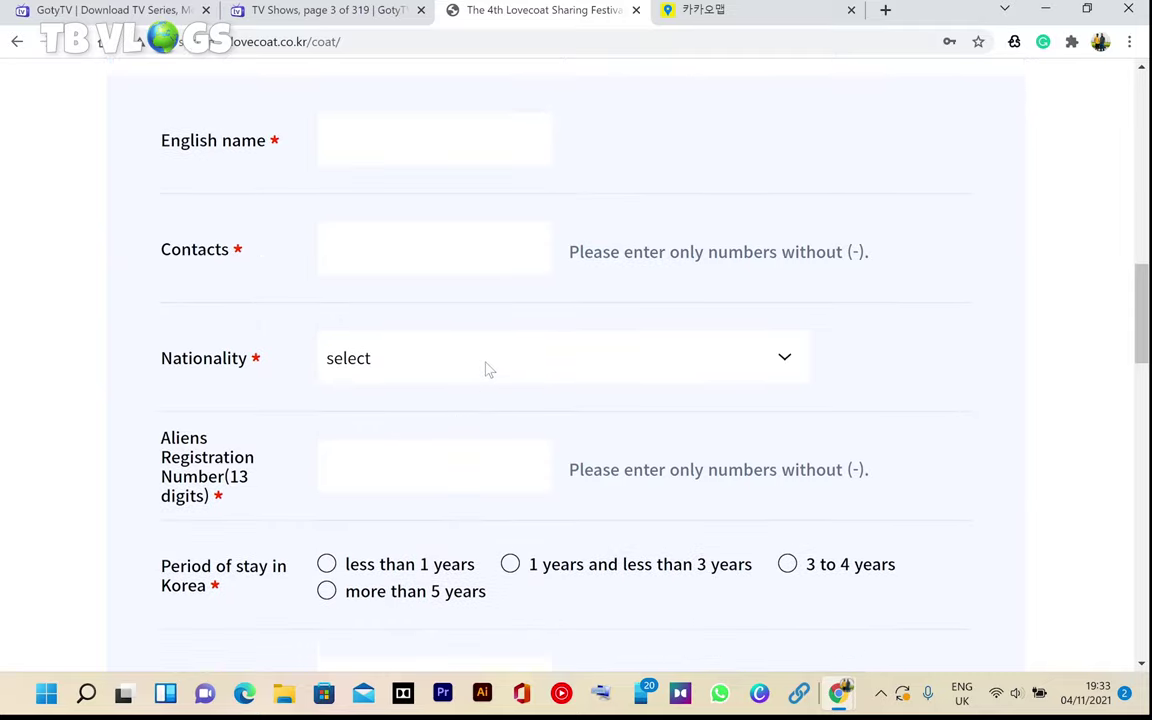
pyautogui.click(486, 369)
pyautogui.scroll(-6, 515, 210)
pyautogui.scroll(-20, 530, 220)
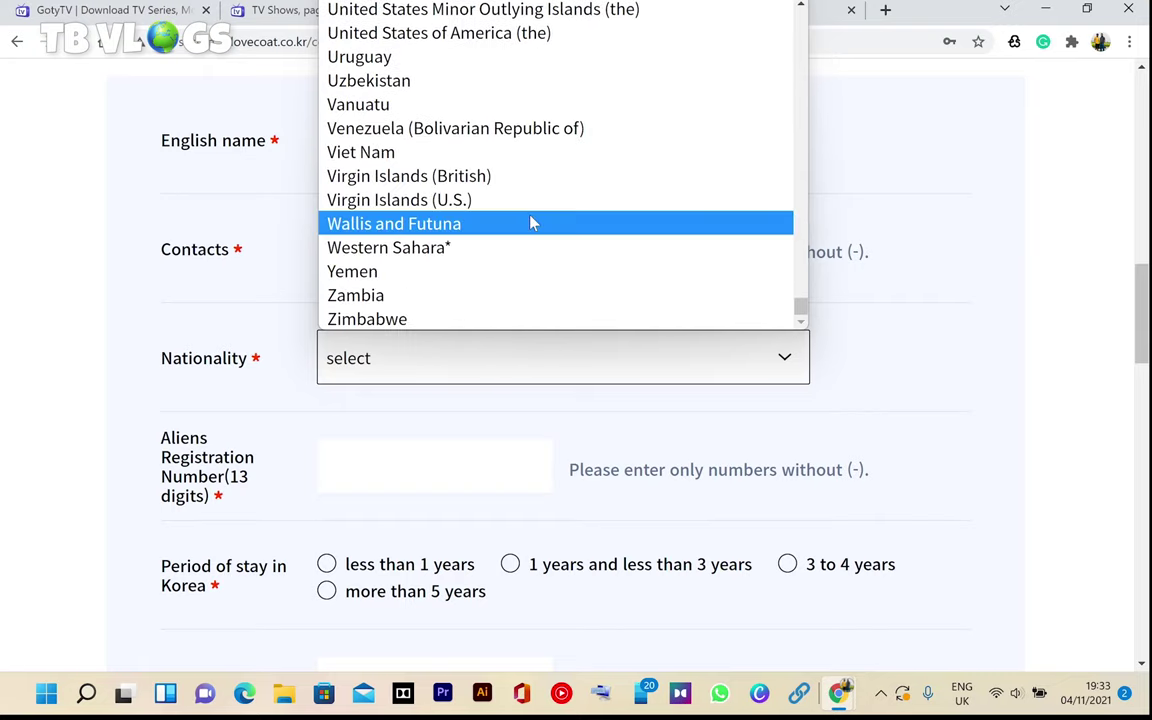
pyautogui.scroll(5, 533, 223)
pyautogui.scroll(3, 535, 225)
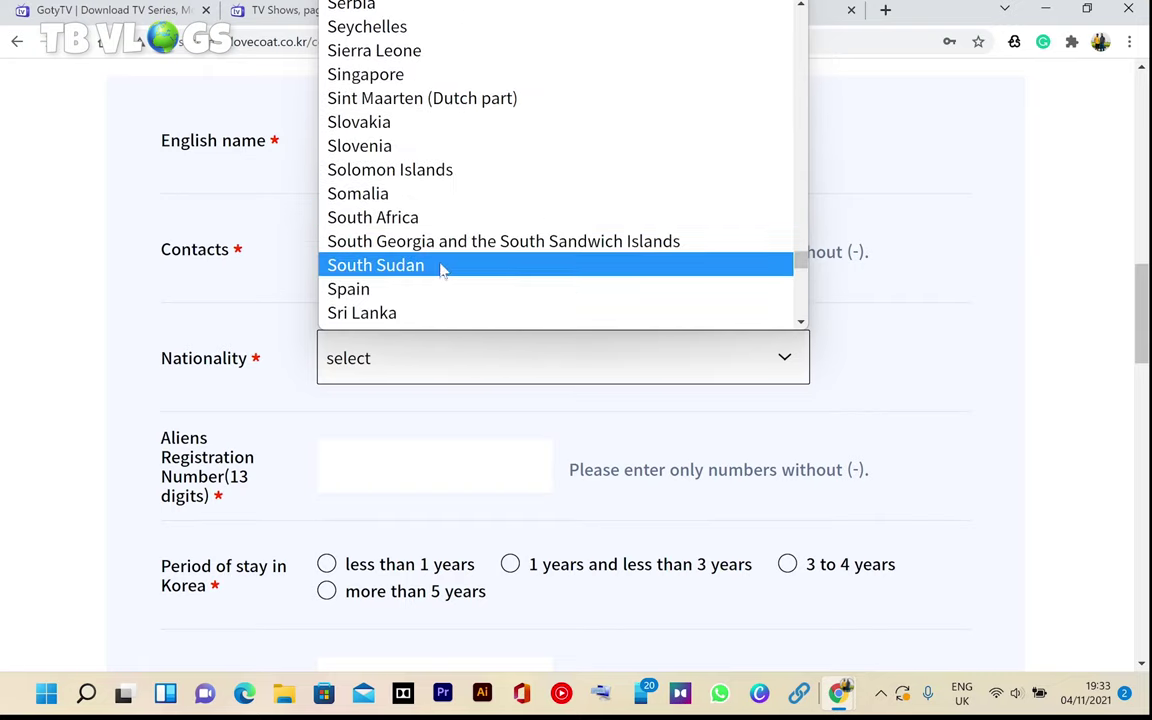
pyautogui.click(450, 312)
# Set the job to manufacturing and view the available Funnel options without choosing one
pyautogui.scroll(-1, 560, 337)
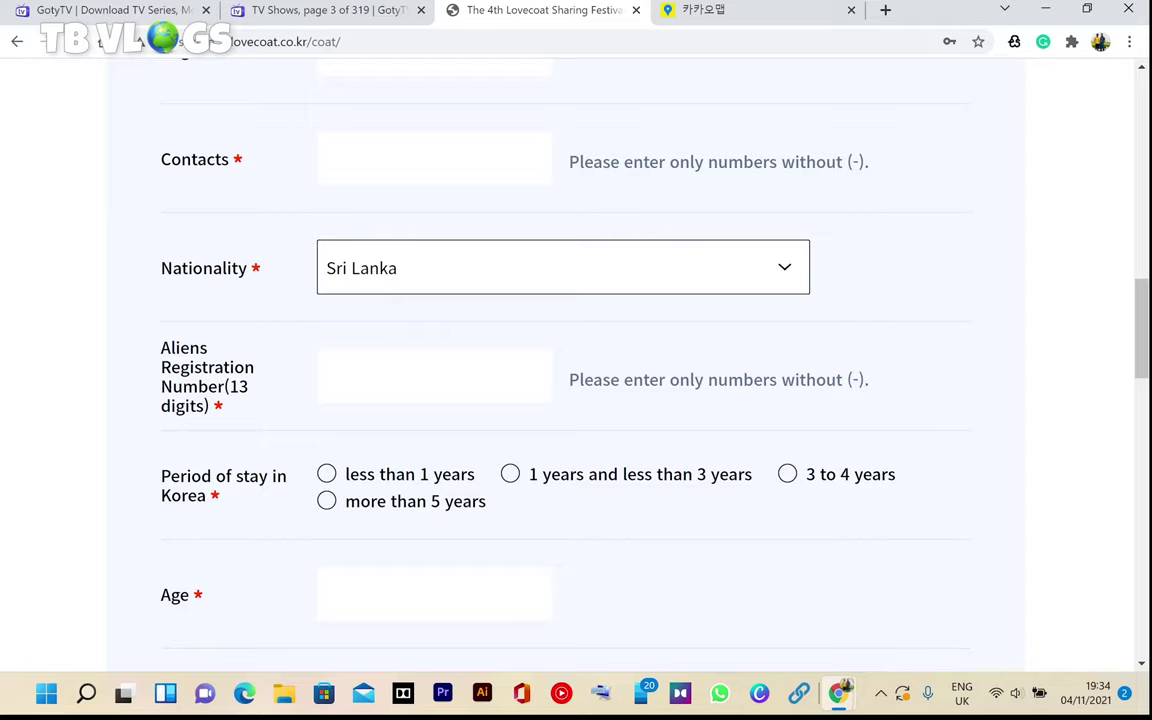
pyautogui.scroll(-2, 404, 386)
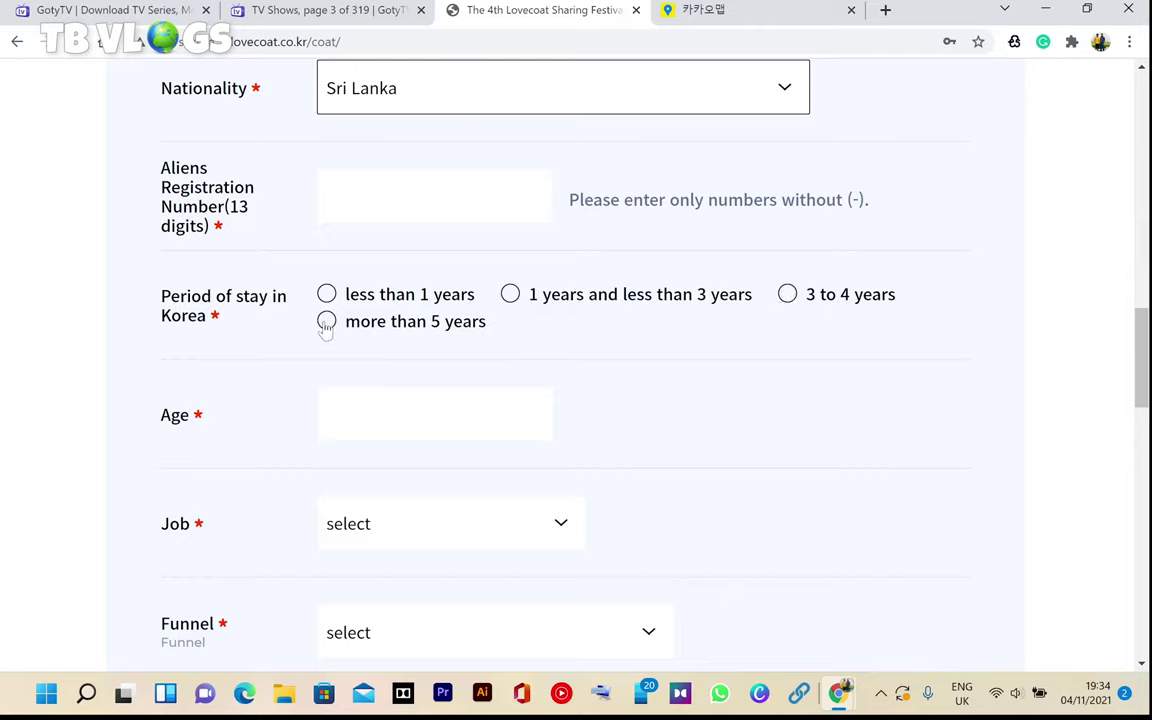
pyautogui.scroll(-1, 378, 328)
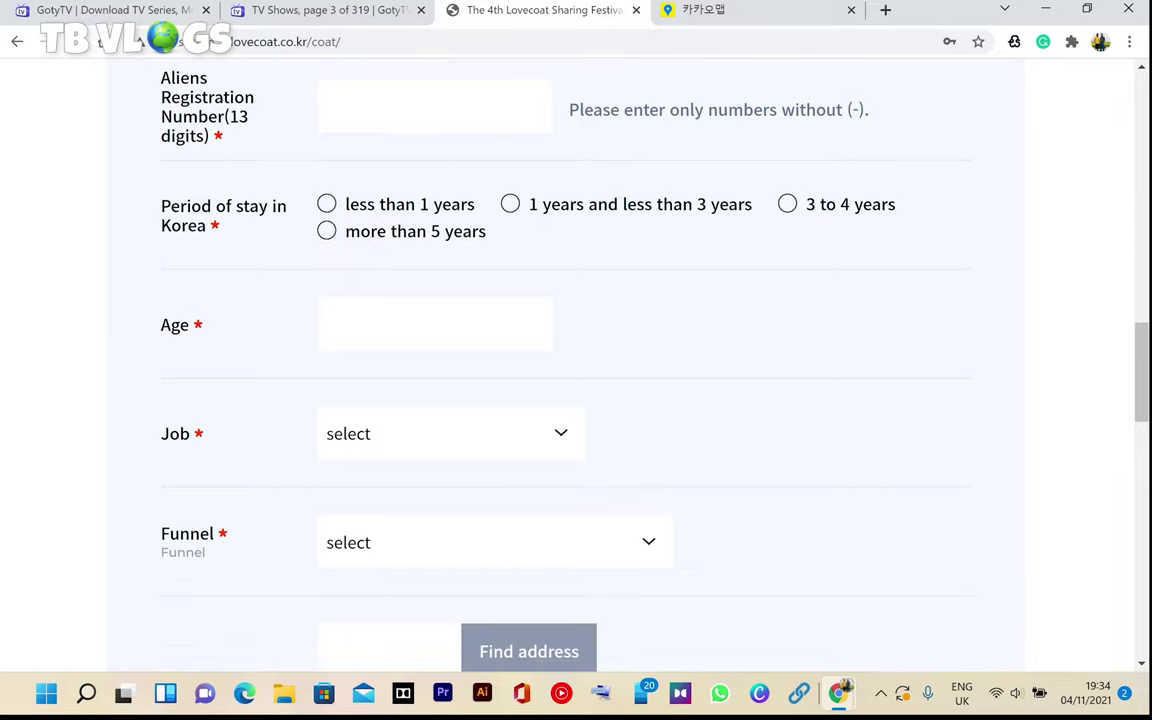
pyautogui.click(434, 323)
pyautogui.scroll(-1, 404, 342)
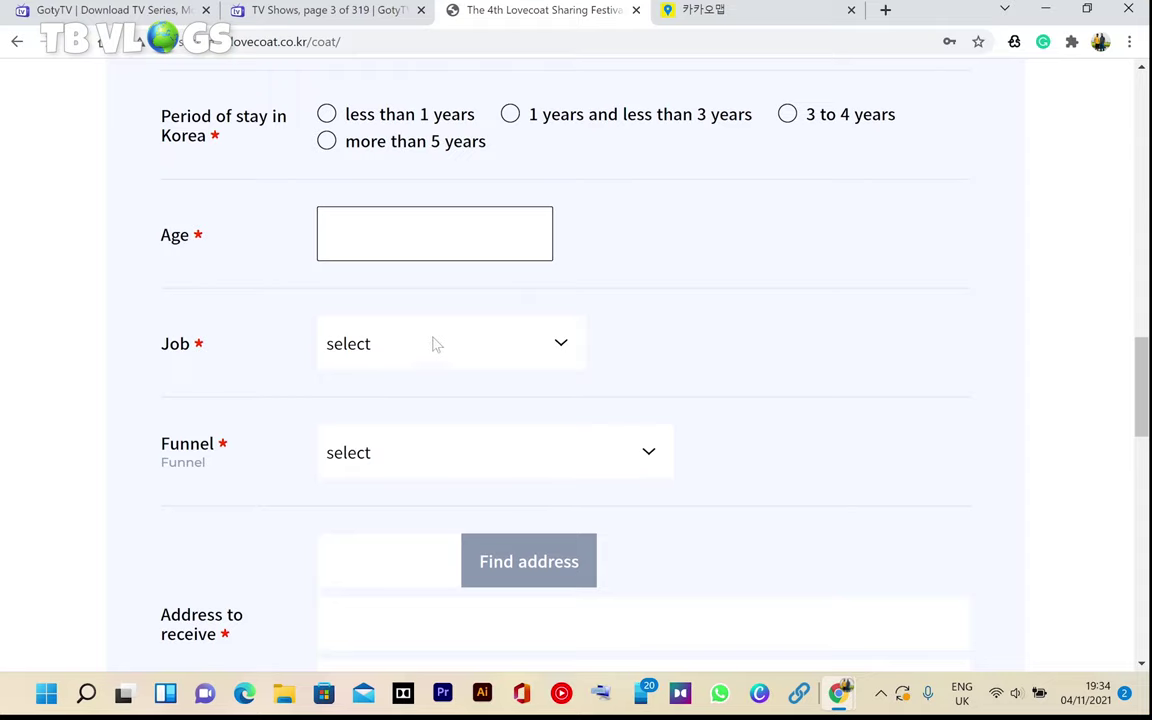
pyautogui.click(418, 343)
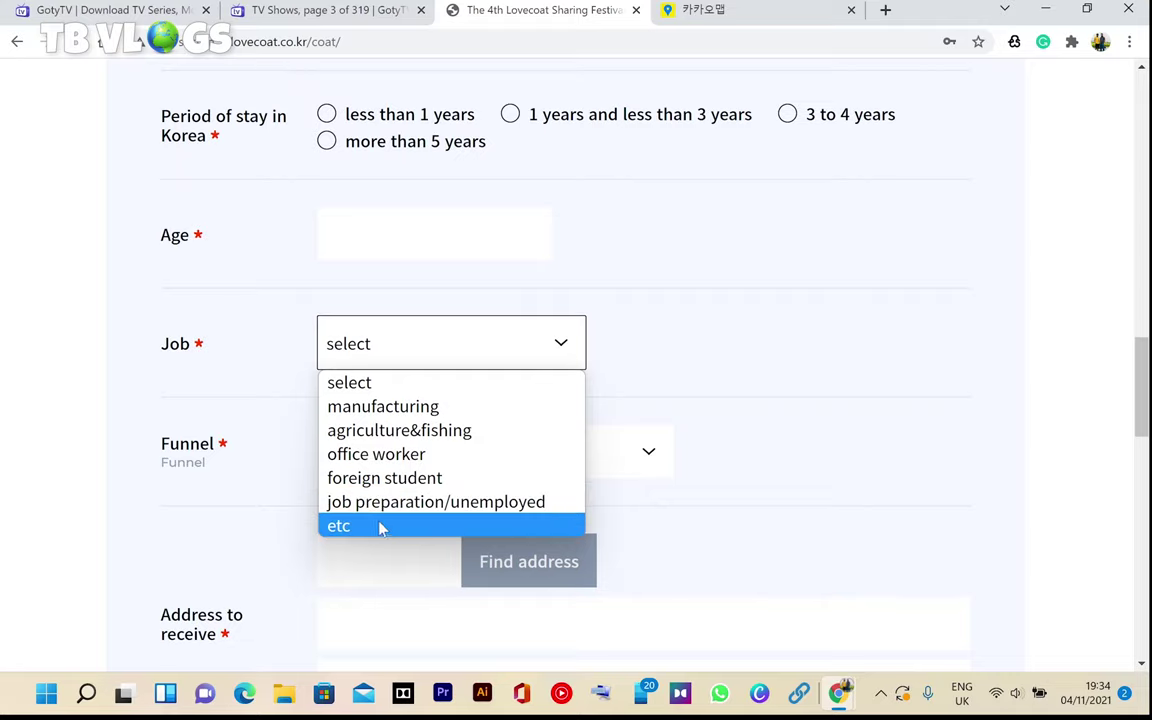
pyautogui.click(418, 410)
pyautogui.scroll(-1, 386, 373)
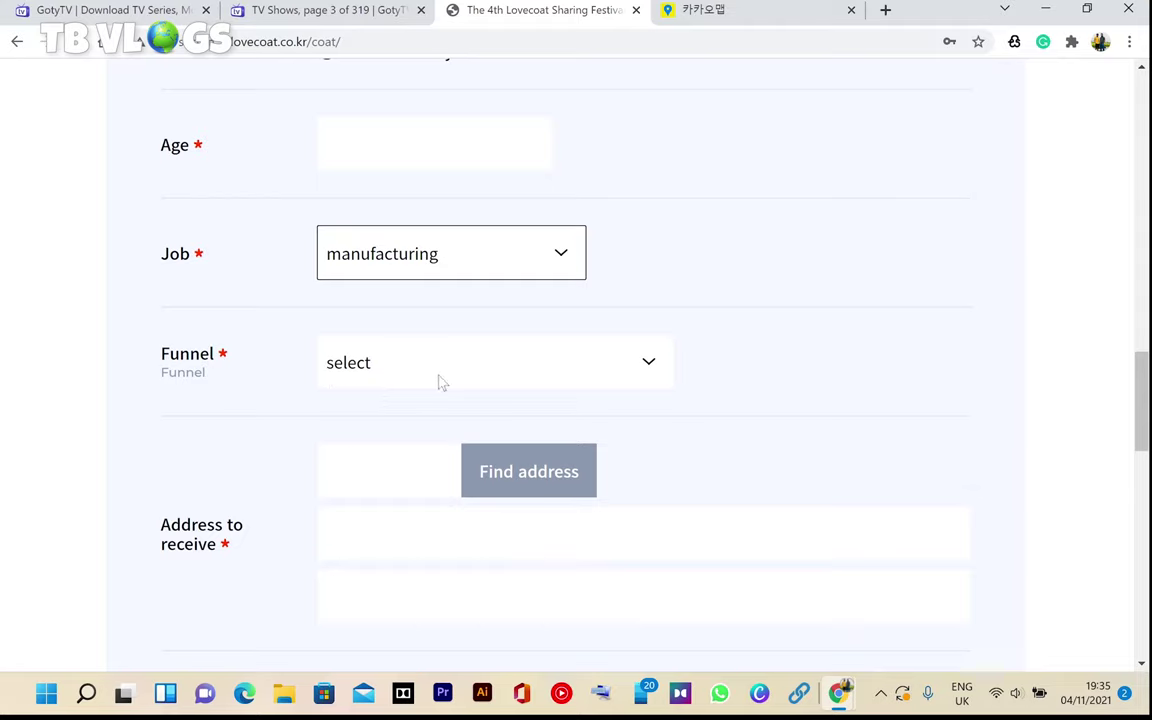
pyautogui.click(494, 378)
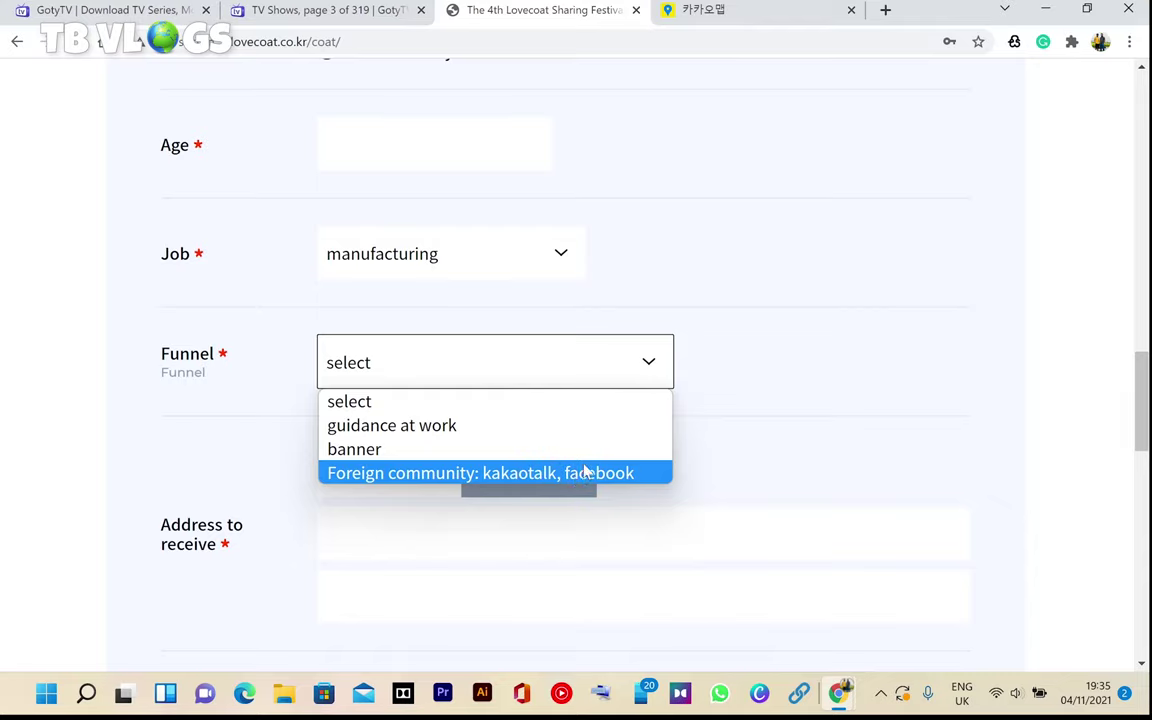
pyautogui.click(819, 470)
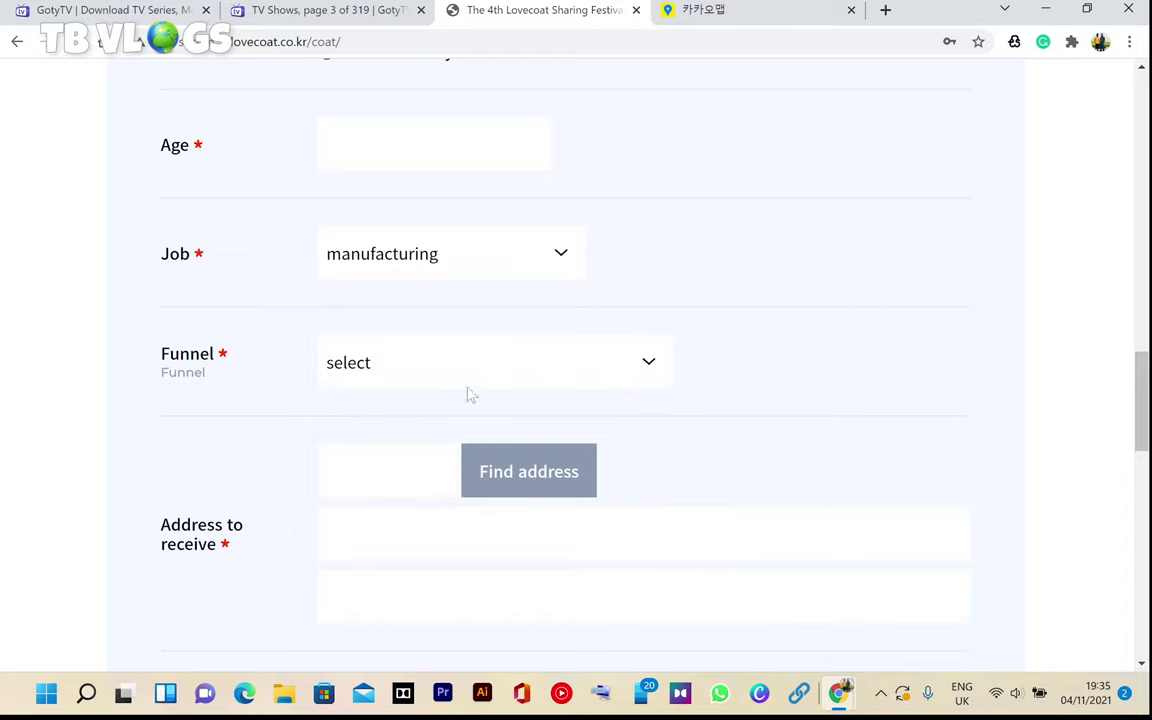
# Open the address finder for the delivery address and search by postcode
pyautogui.scroll(-2, 231, 369)
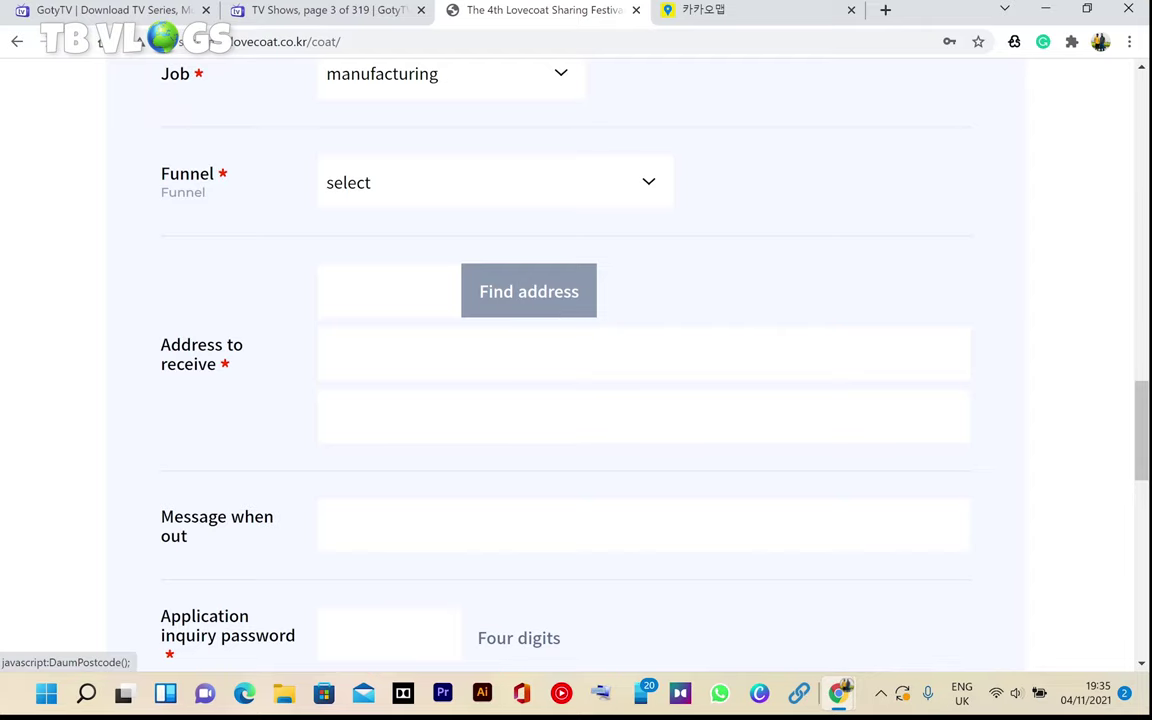
pyautogui.click(500, 292)
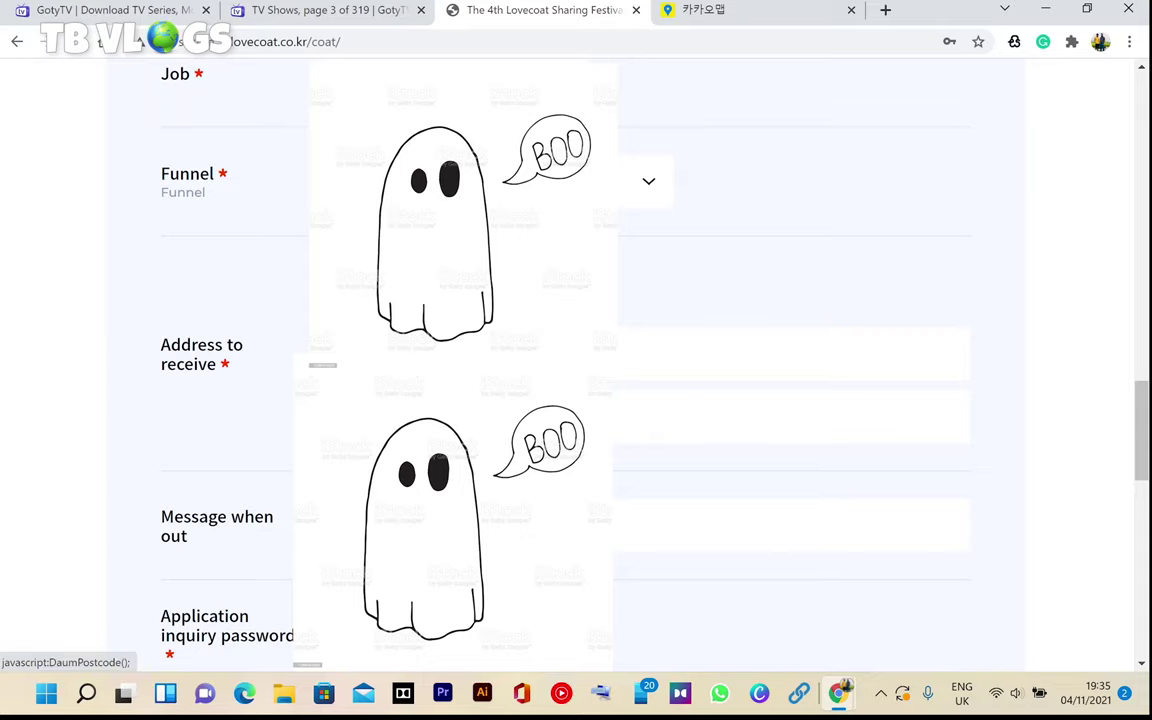
pyautogui.click(521, 301)
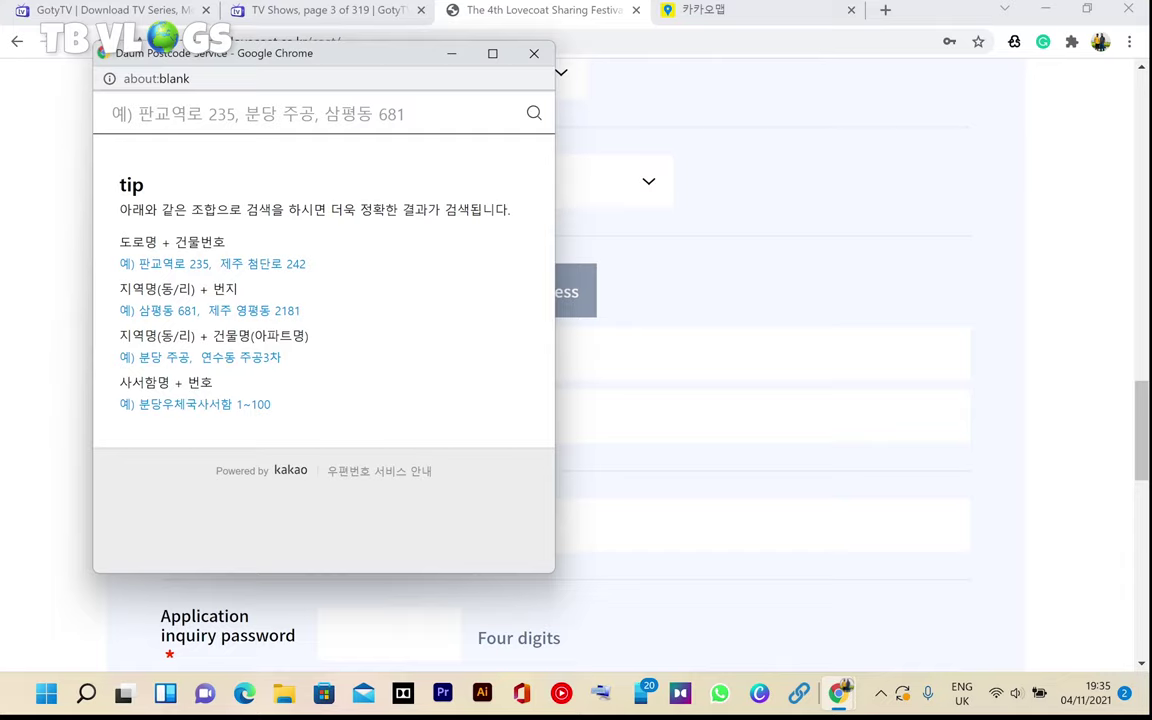
pyautogui.write('4')
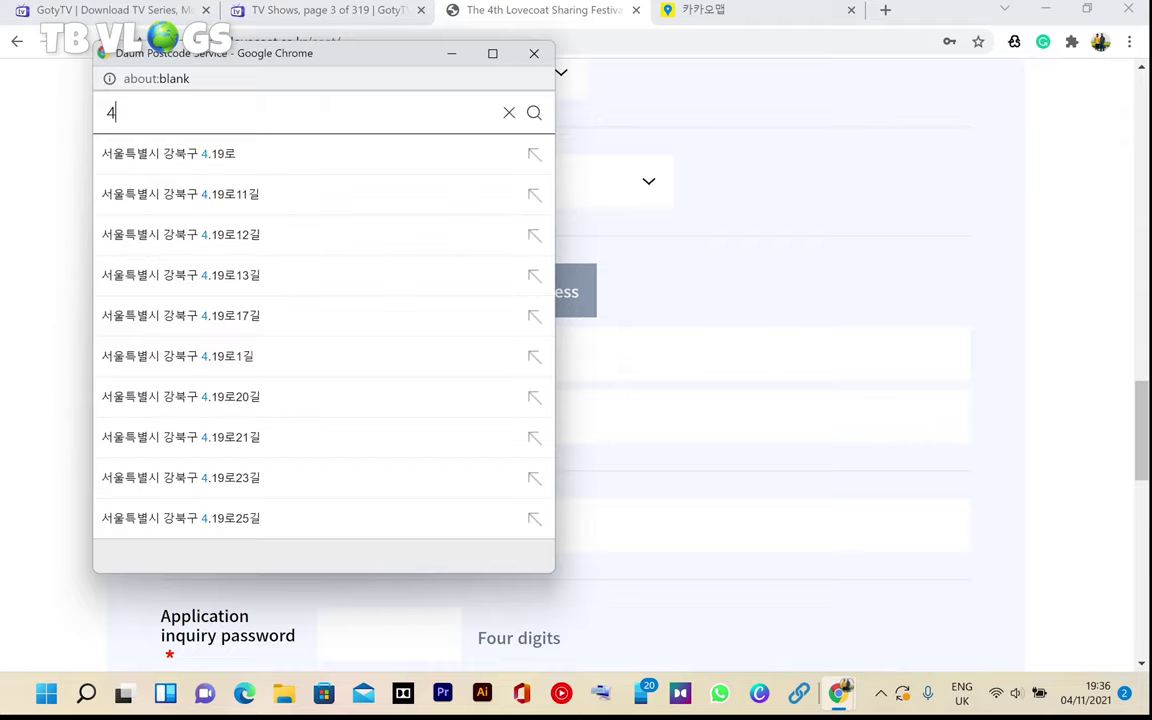
pyautogui.write('2924')
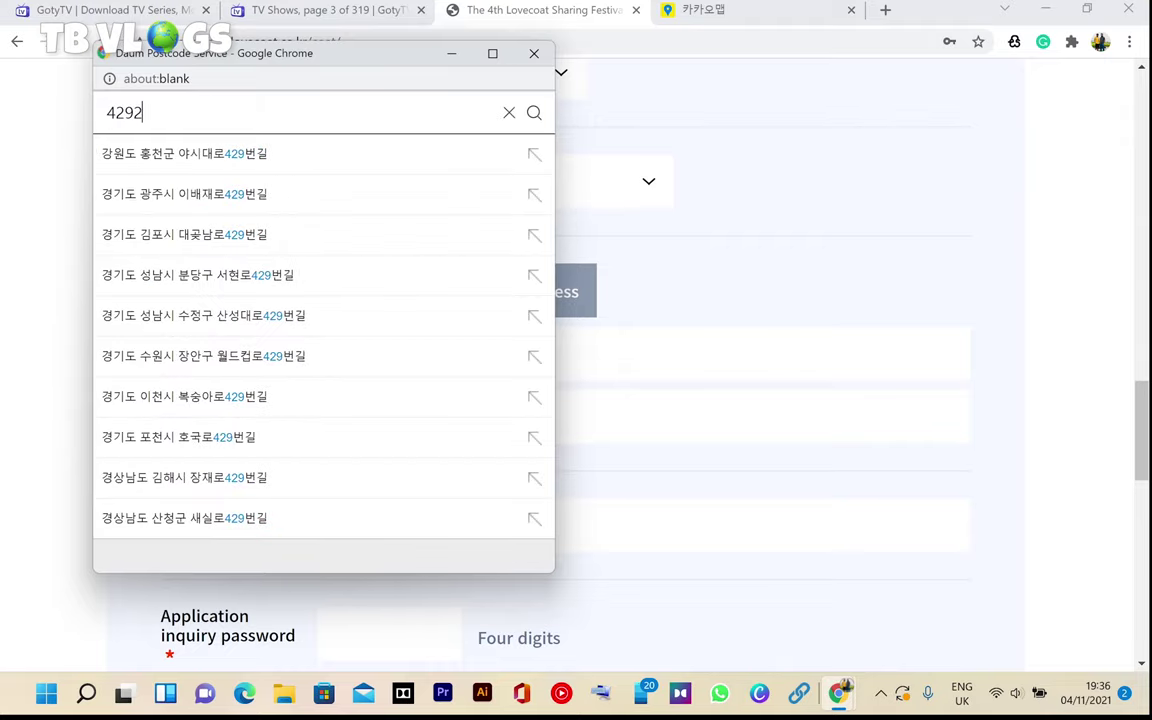
pyautogui.click(536, 113)
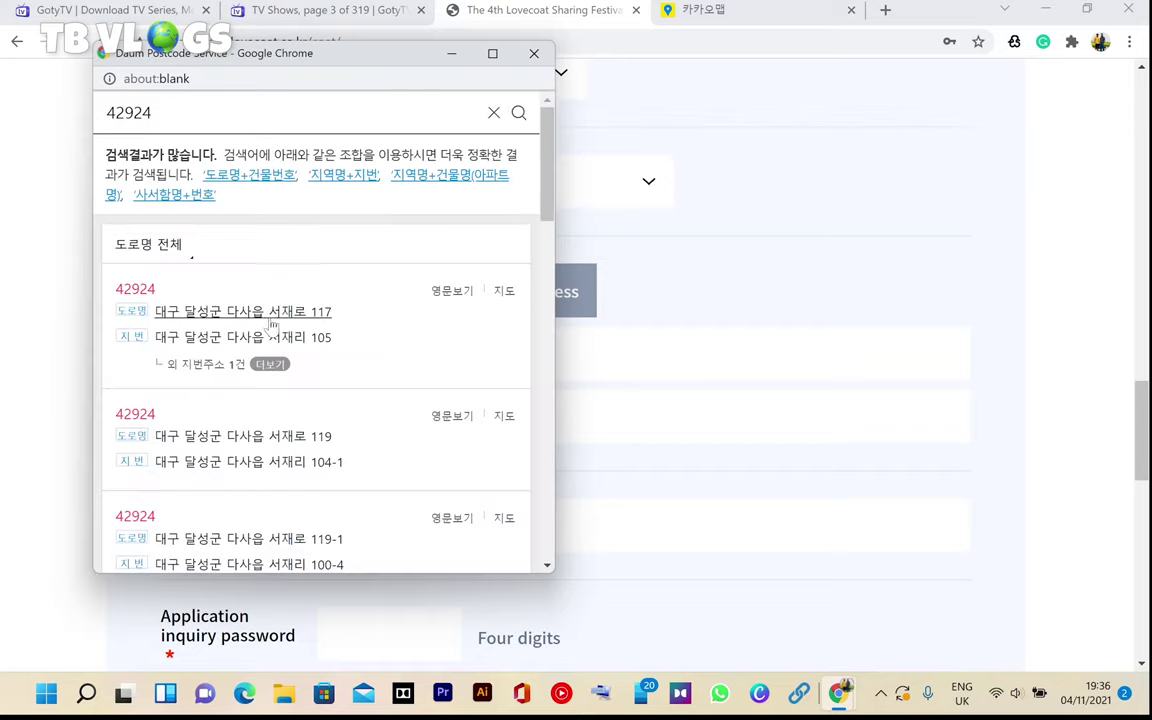
# Browse the postcode results and choose the first road-name address as the delivery address
pyautogui.scroll(-3, 278, 327)
pyautogui.scroll(-6, 320, 230)
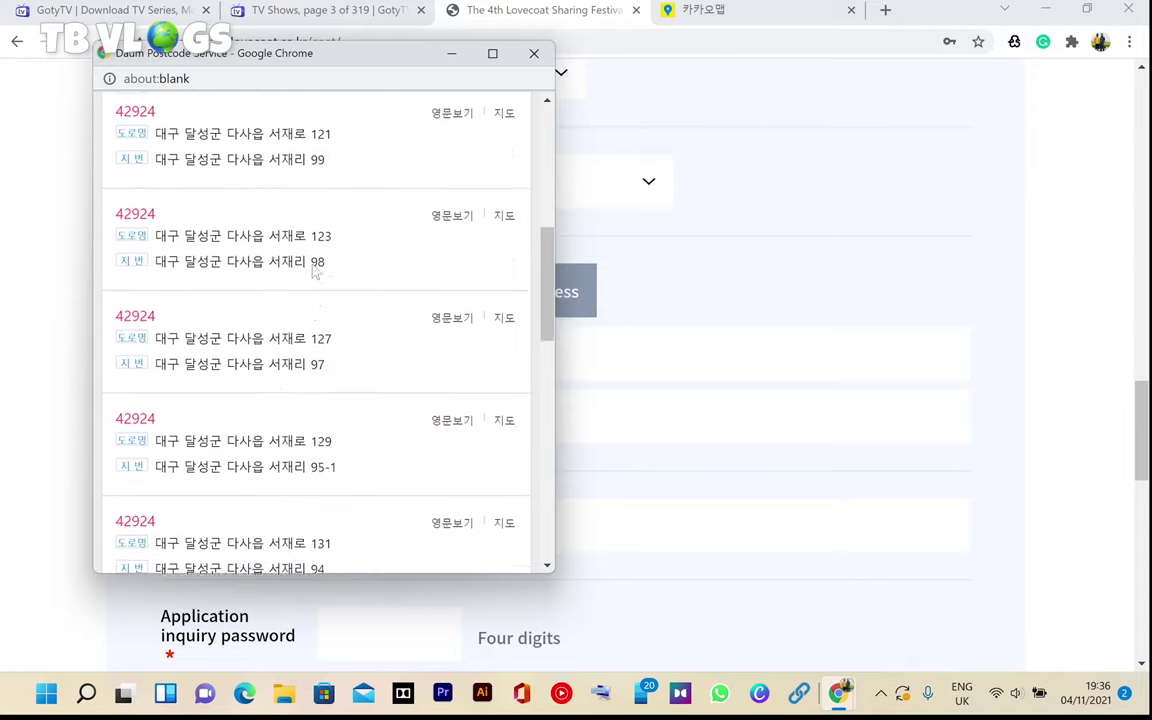
pyautogui.scroll(-5, 322, 370)
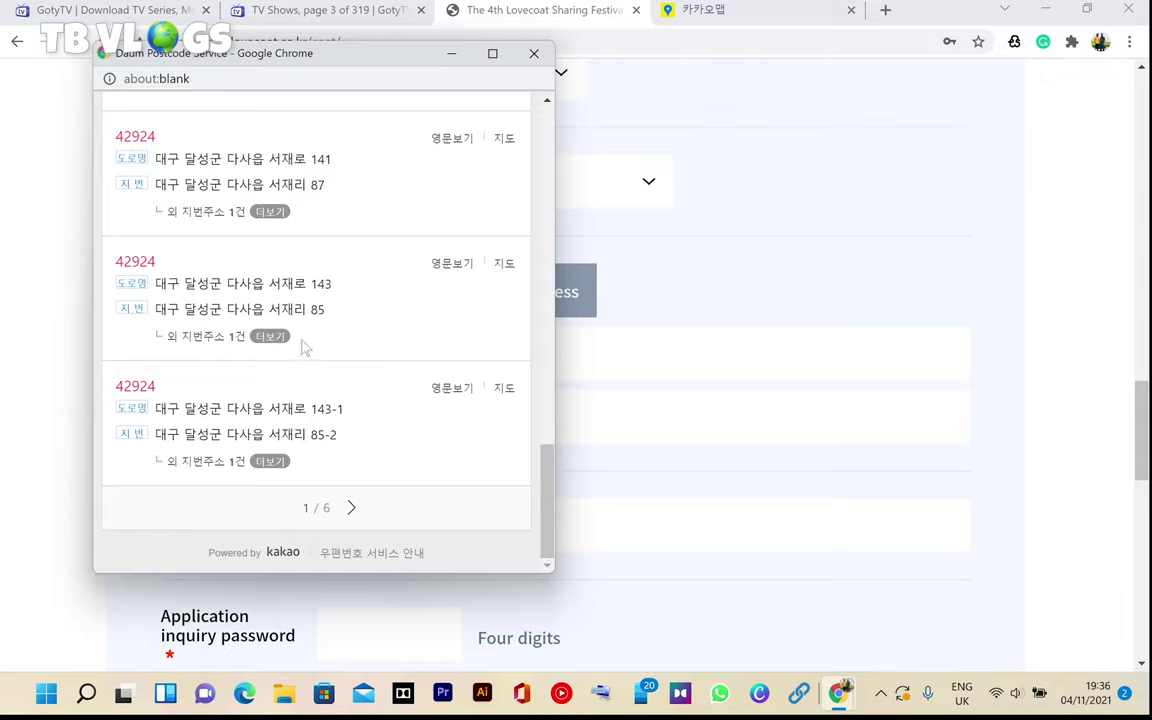
pyautogui.scroll(4, 296, 311)
pyautogui.scroll(10, 300, 307)
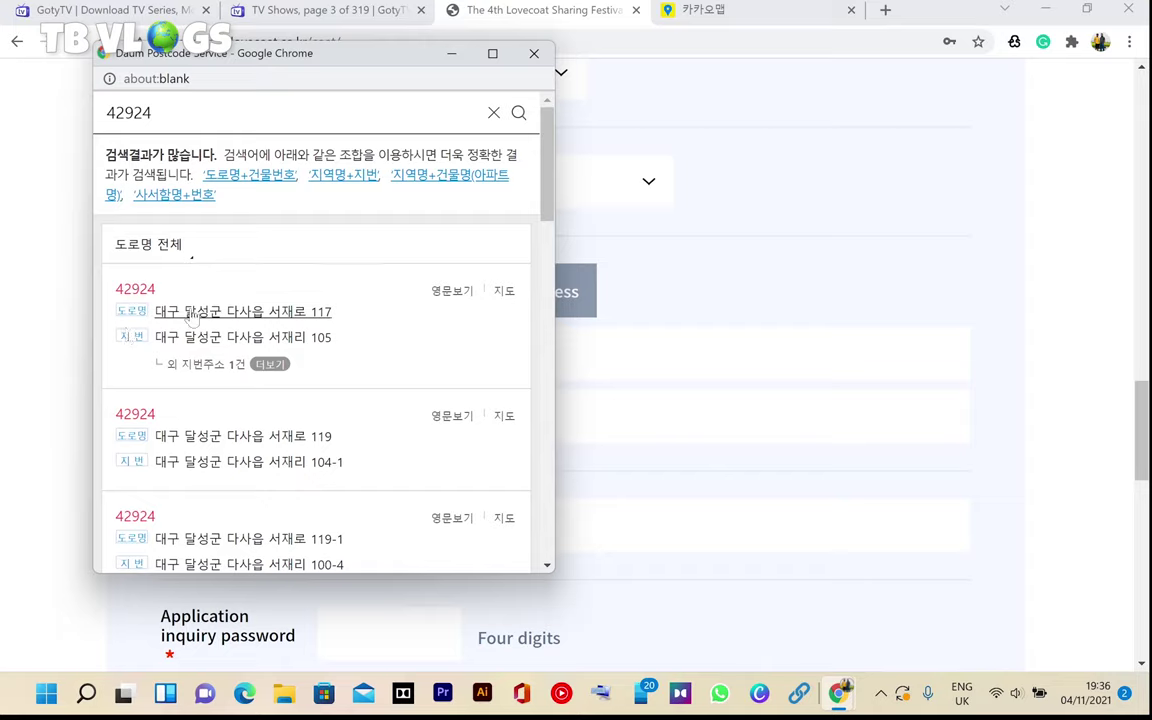
pyautogui.click(285, 313)
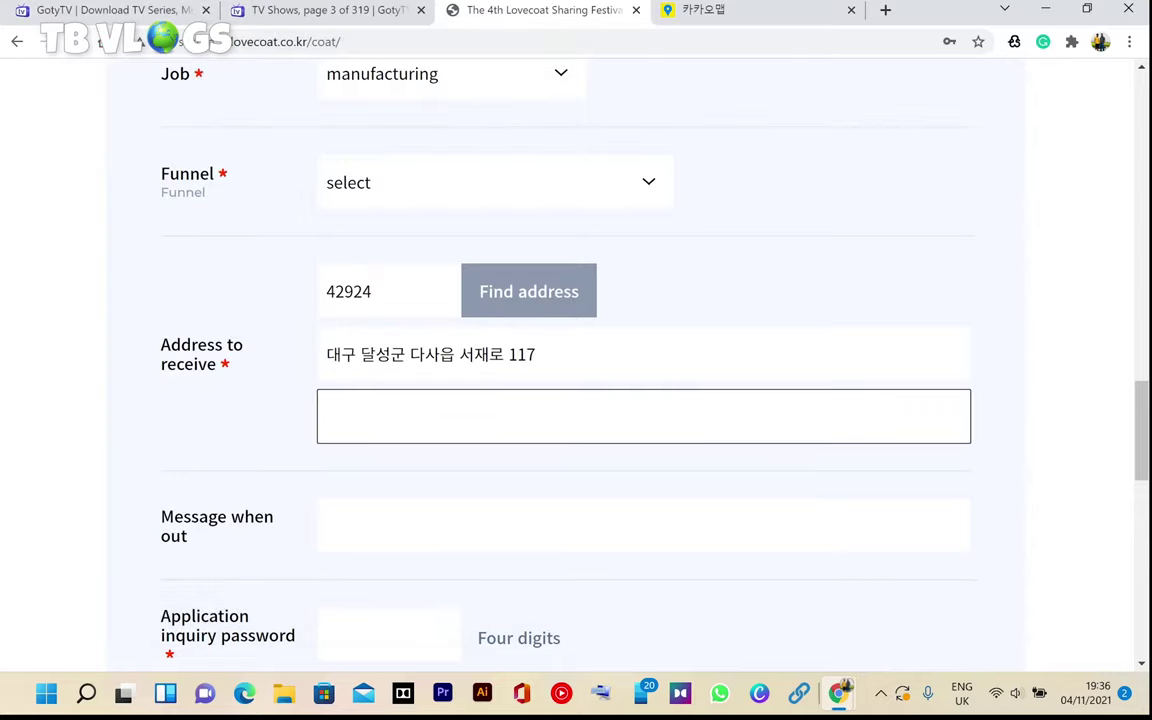
# Review the detailed address, message, application inquiry password and greetings fields of the registration form without filling them in
pyautogui.scroll(-3, 640, 400)
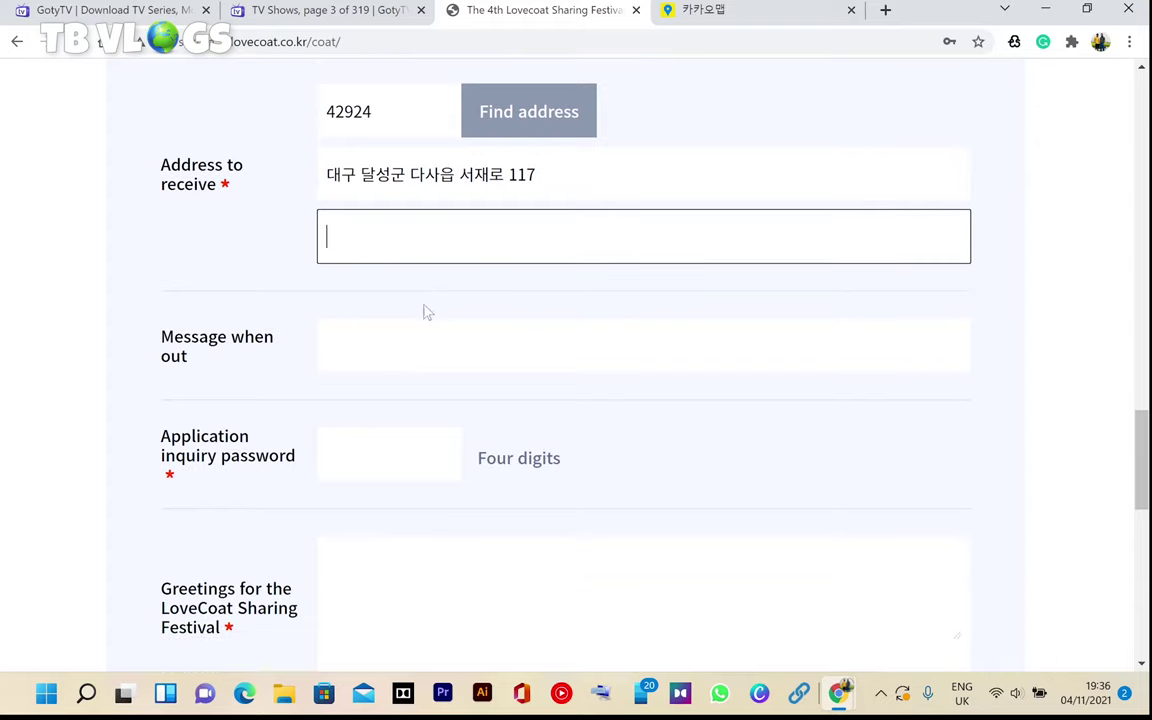
pyautogui.press('Tab')
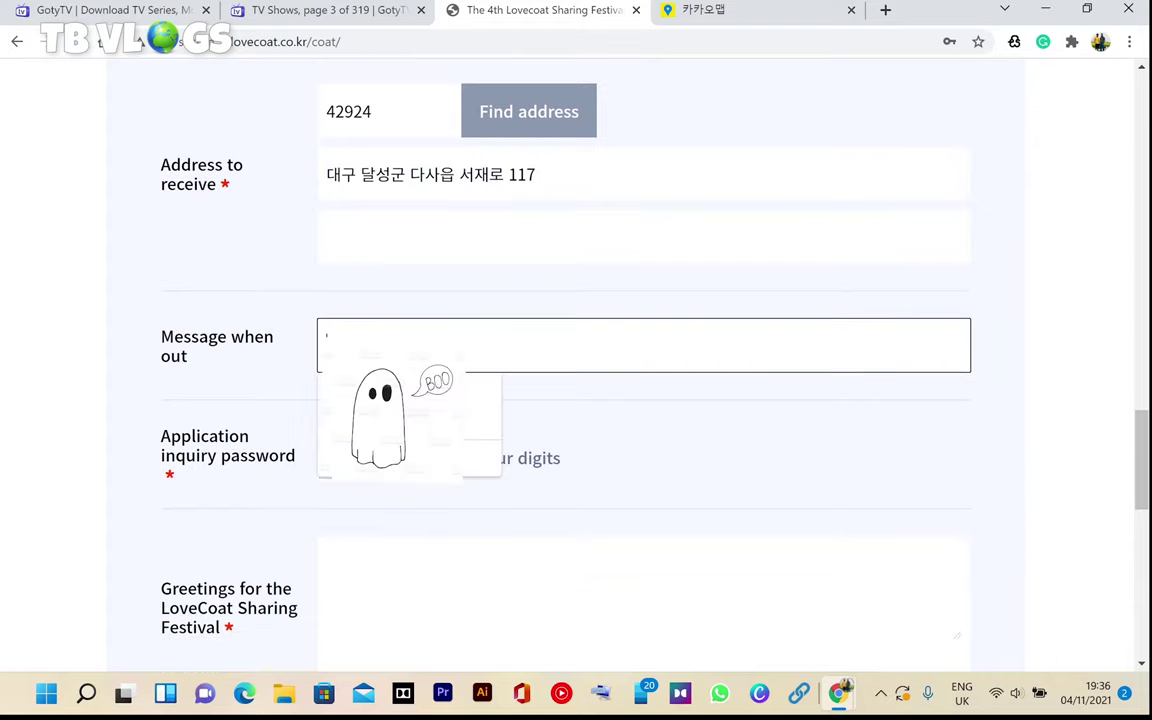
pyautogui.click(194, 218)
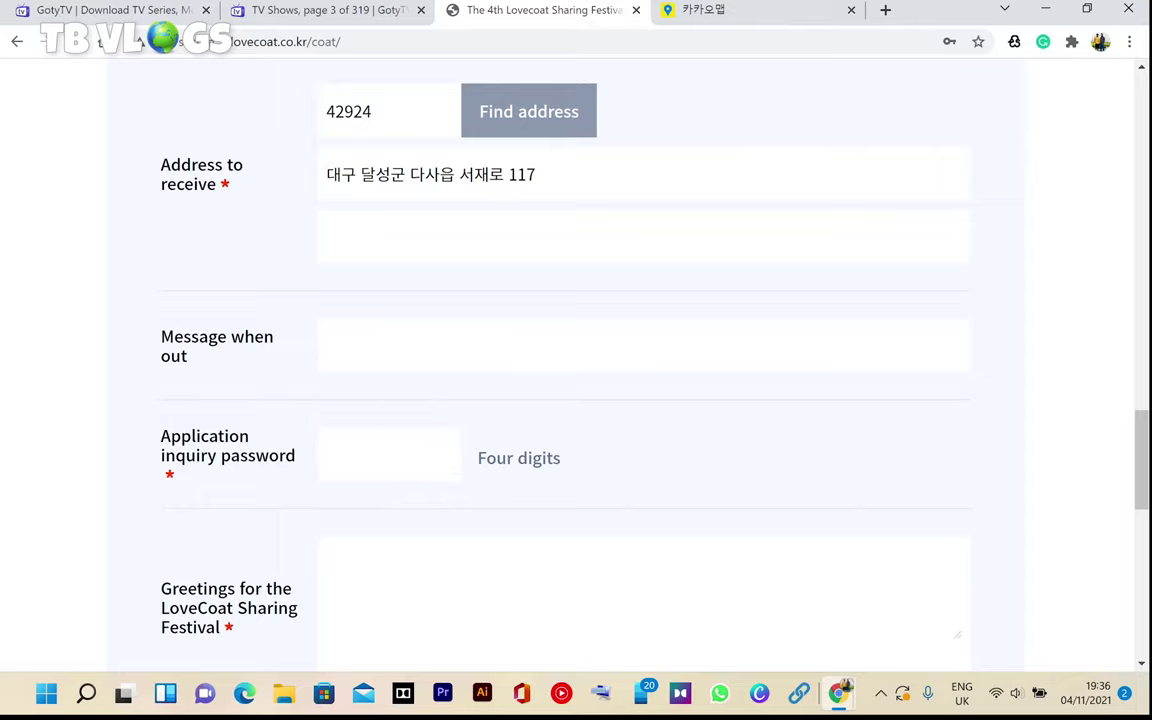
pyautogui.scroll(-2, 421, 310)
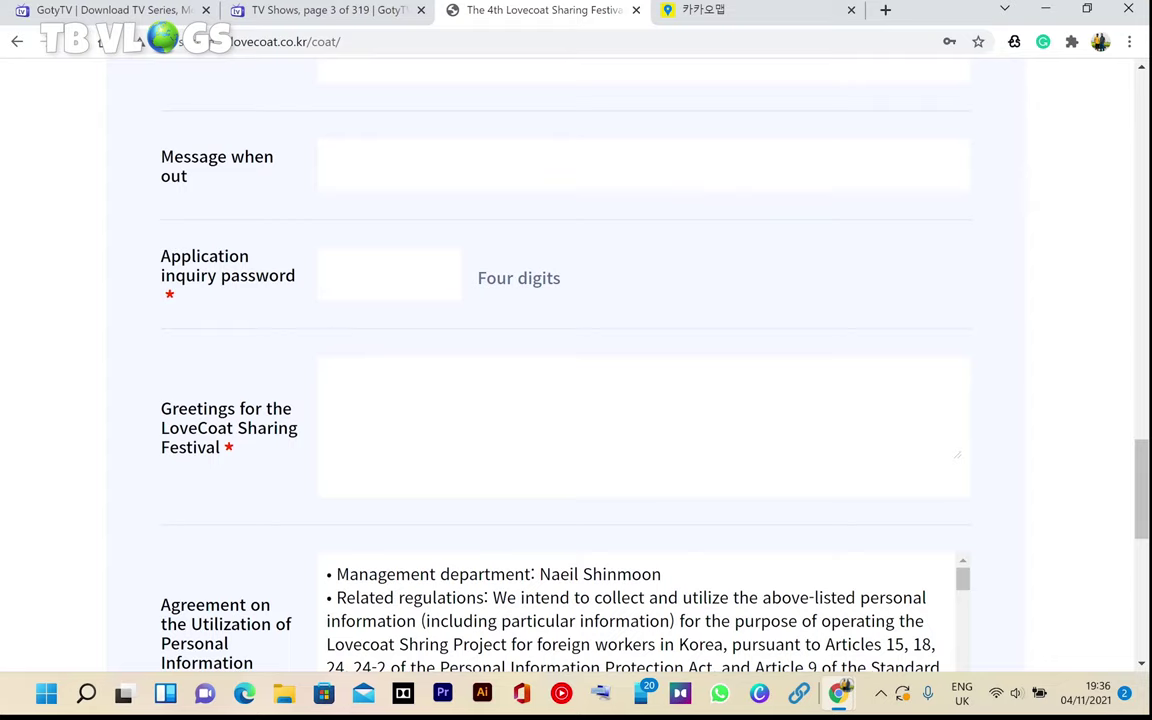
pyautogui.scroll(-2, 177, 295)
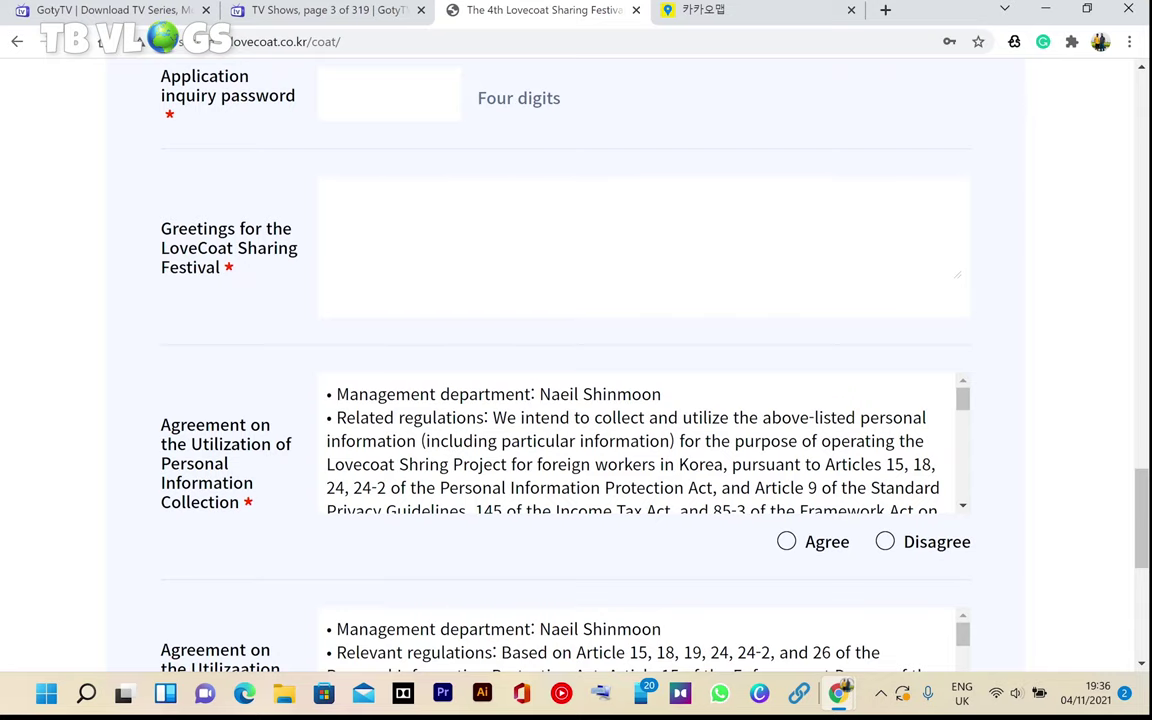
pyautogui.scroll(-1, 276, 351)
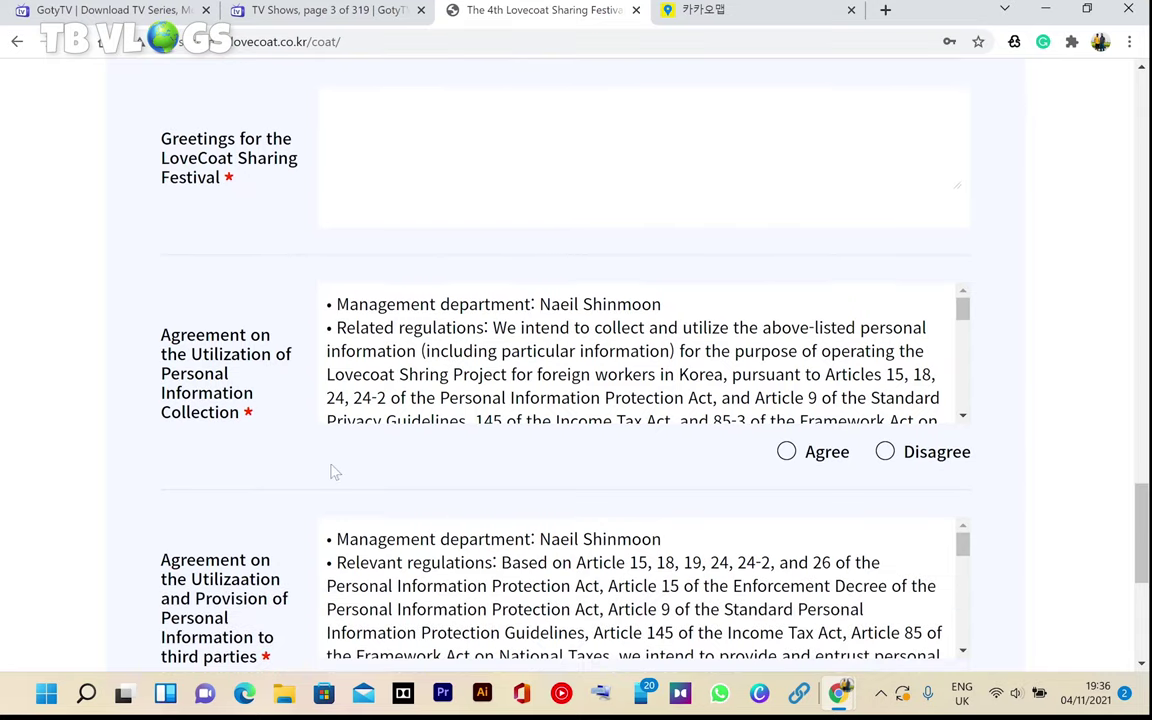
# Agree to both the personal information collection terms and the provision of personal information to third parties
pyautogui.click(787, 452)
pyautogui.scroll(-3, 786, 455)
pyautogui.click(787, 416)
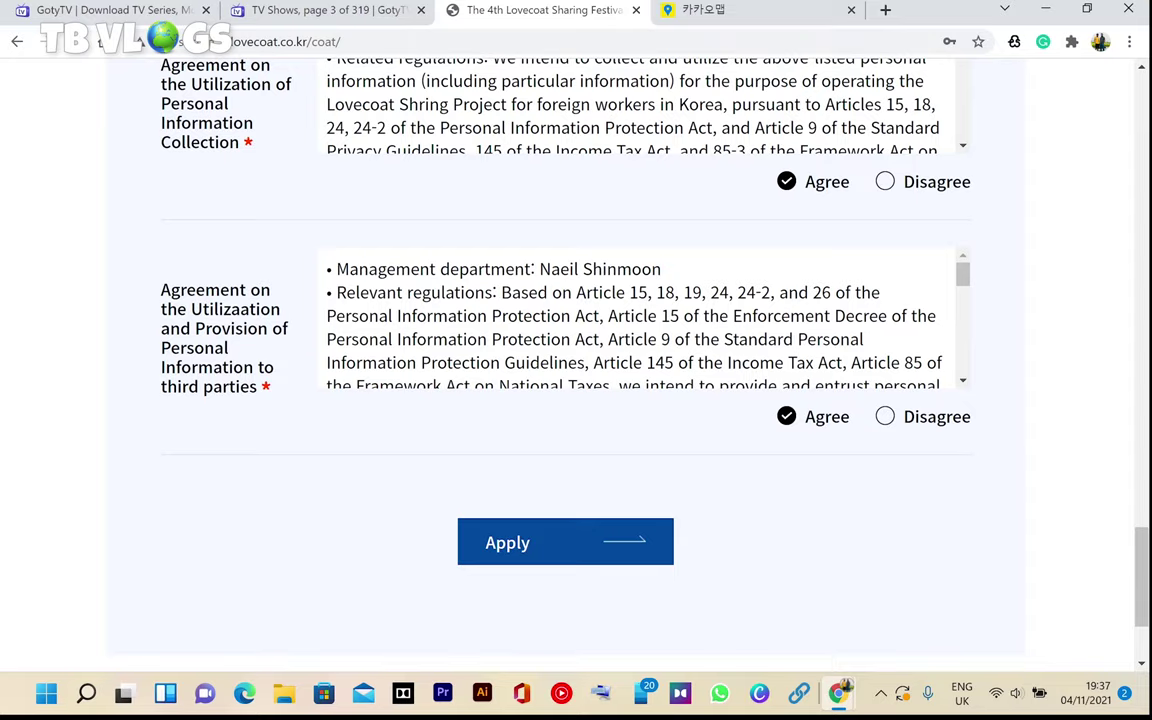
# Leave the coat registration form without applying and return to the festival's home page
pyautogui.scroll(15, 845, 350)
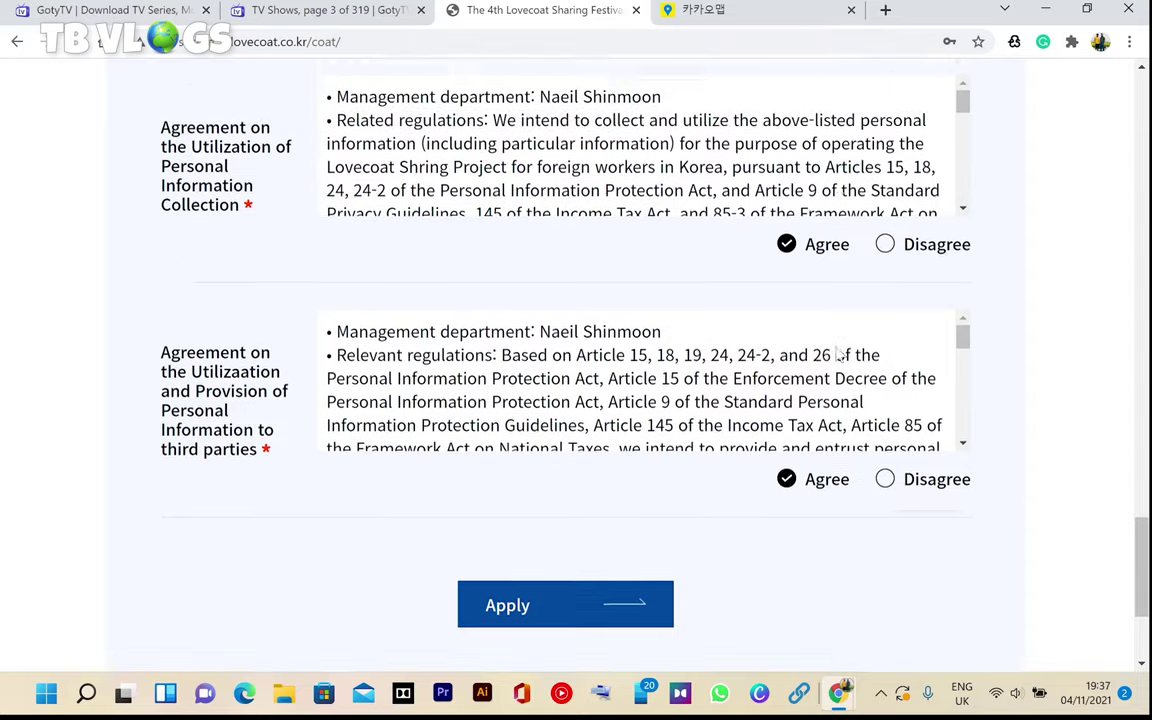
pyautogui.scroll(9, 848, 343)
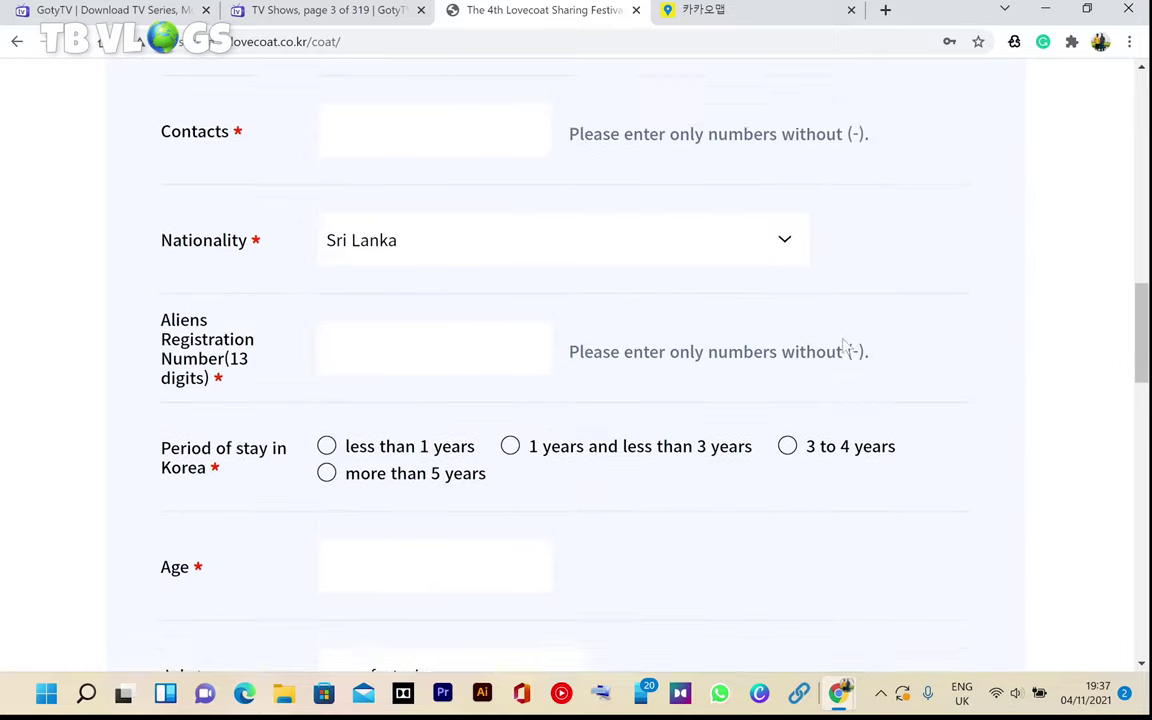
pyautogui.scroll(8, 850, 332)
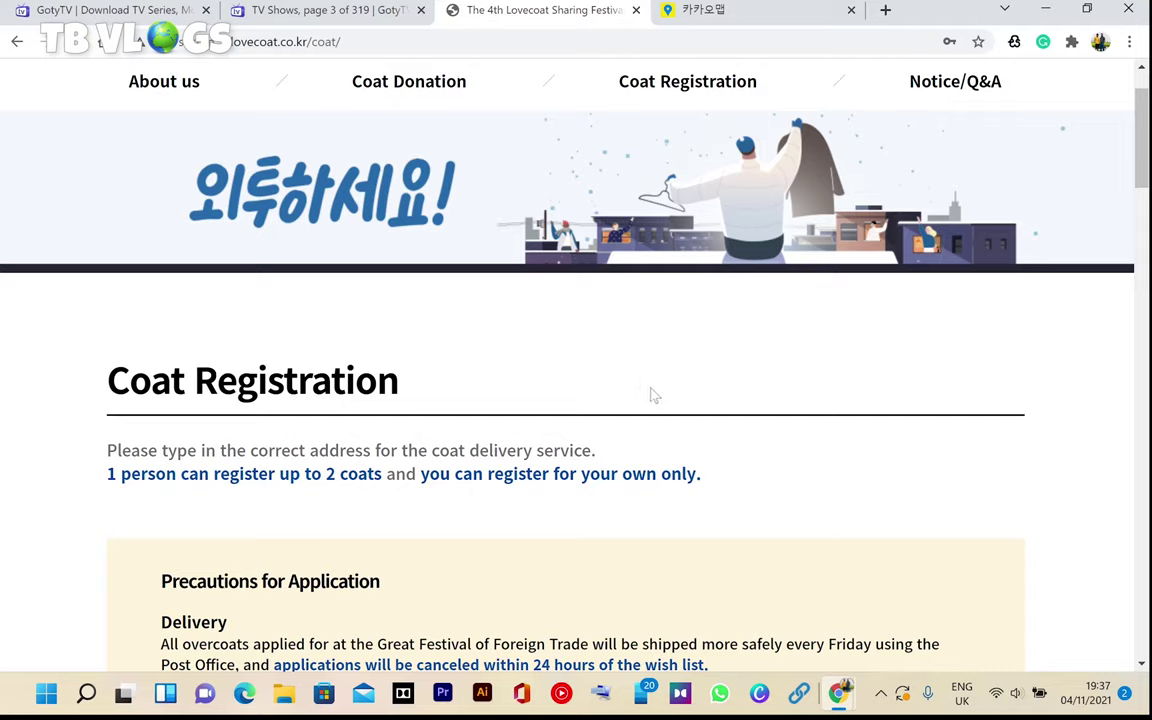
pyautogui.scroll(1, 685, 390)
pyautogui.scroll(-1, 674, 381)
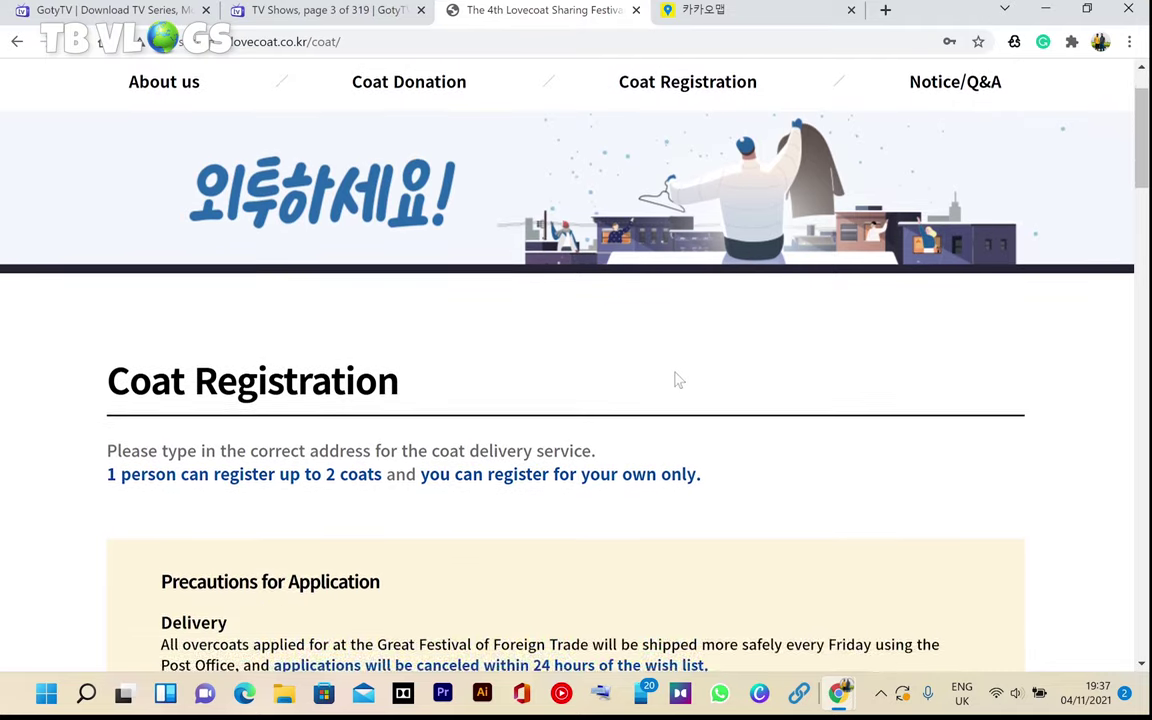
pyautogui.scroll(1, 676, 378)
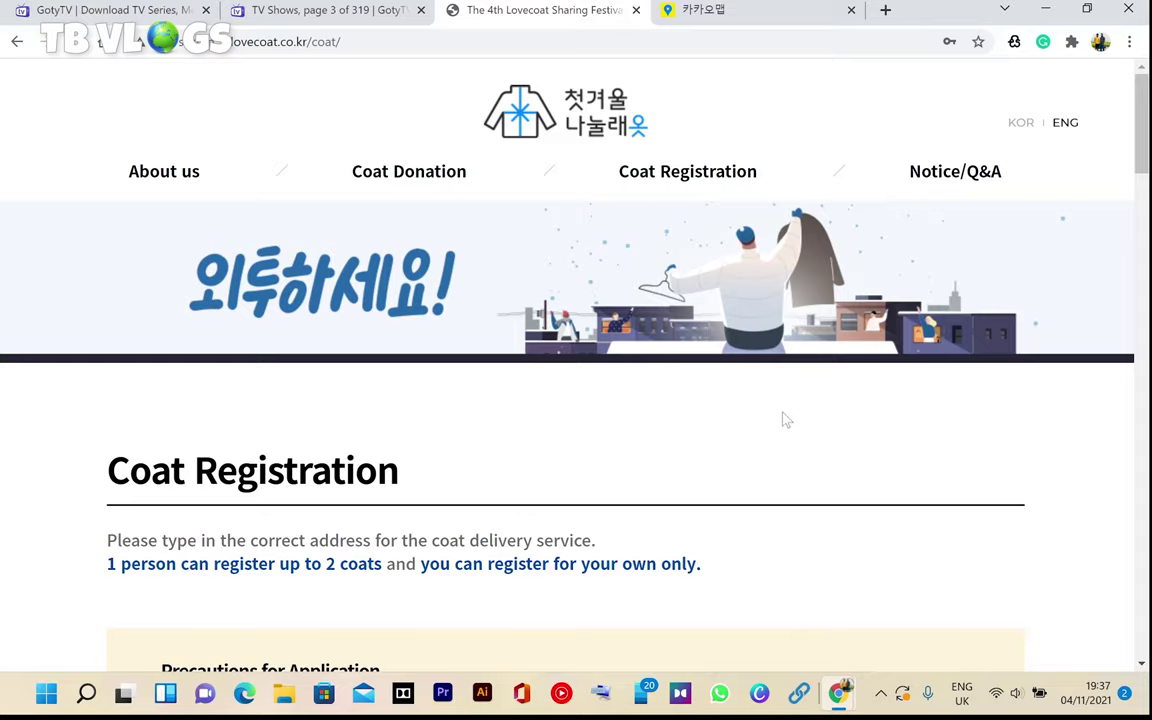
pyautogui.moveTo(928, 175)
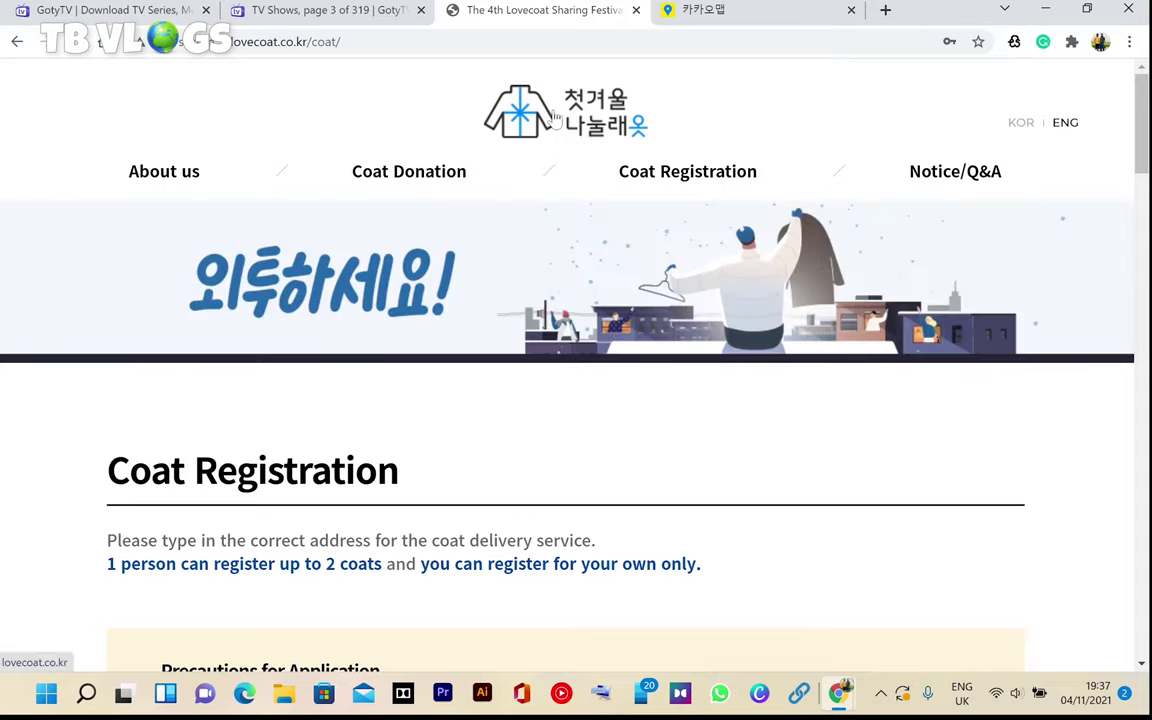
pyautogui.click(497, 112)
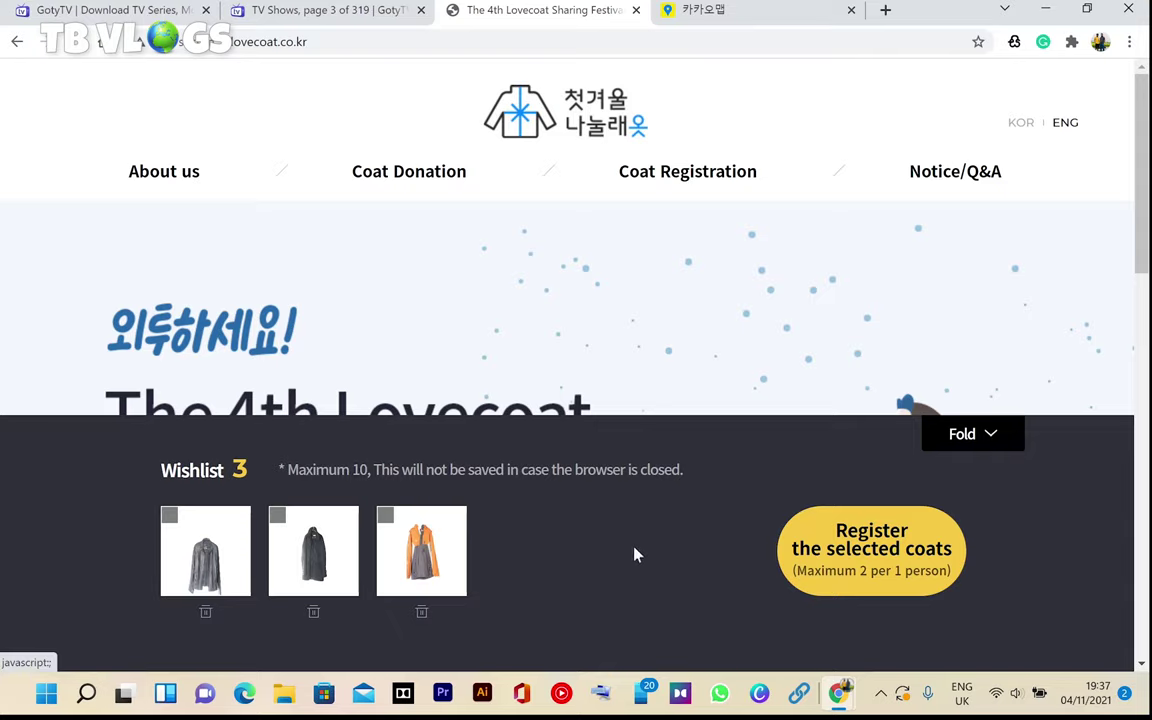
# Remove all three coats from the wishlist
pyautogui.click(205, 612)
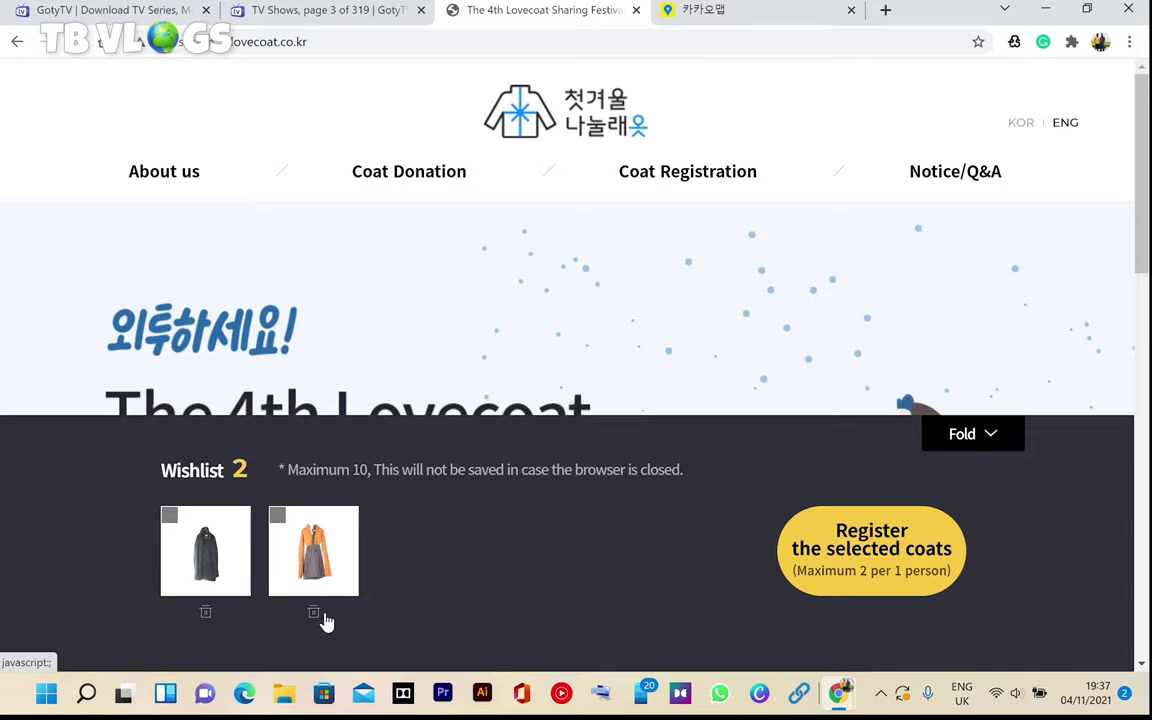
pyautogui.click(314, 612)
pyautogui.click(206, 612)
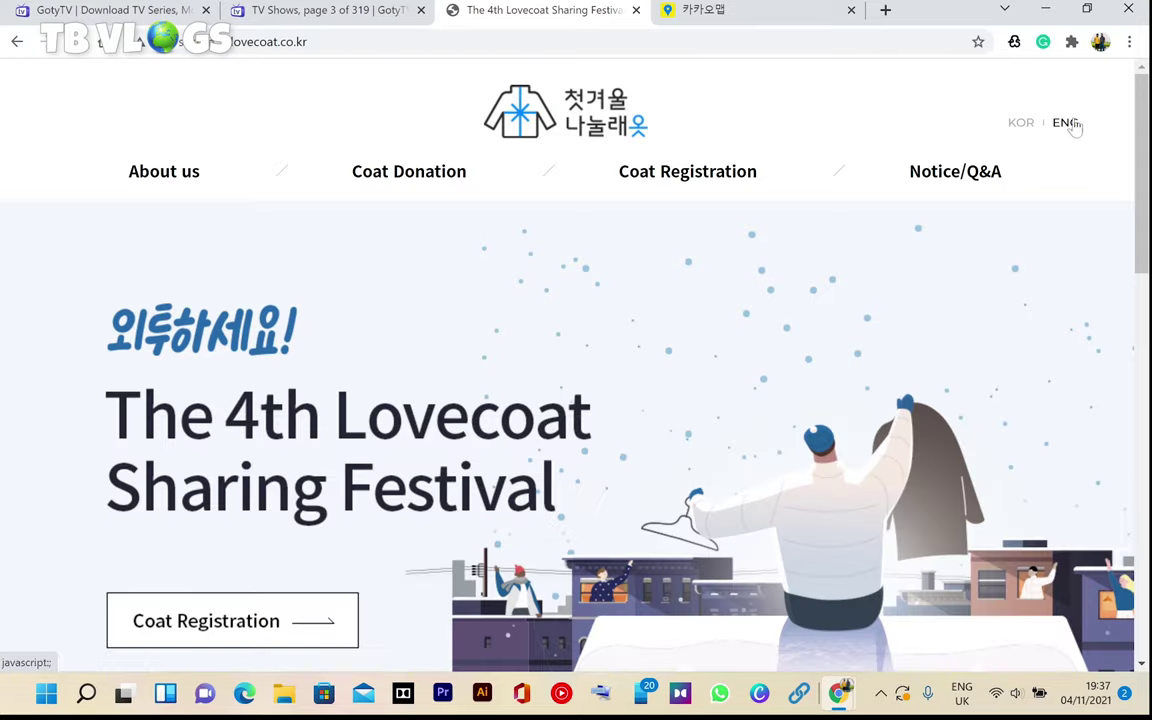
# Open the full list of available coats from the home page's coat list section
pyautogui.scroll(-5, 493, 333)
pyautogui.scroll(-4, 495, 334)
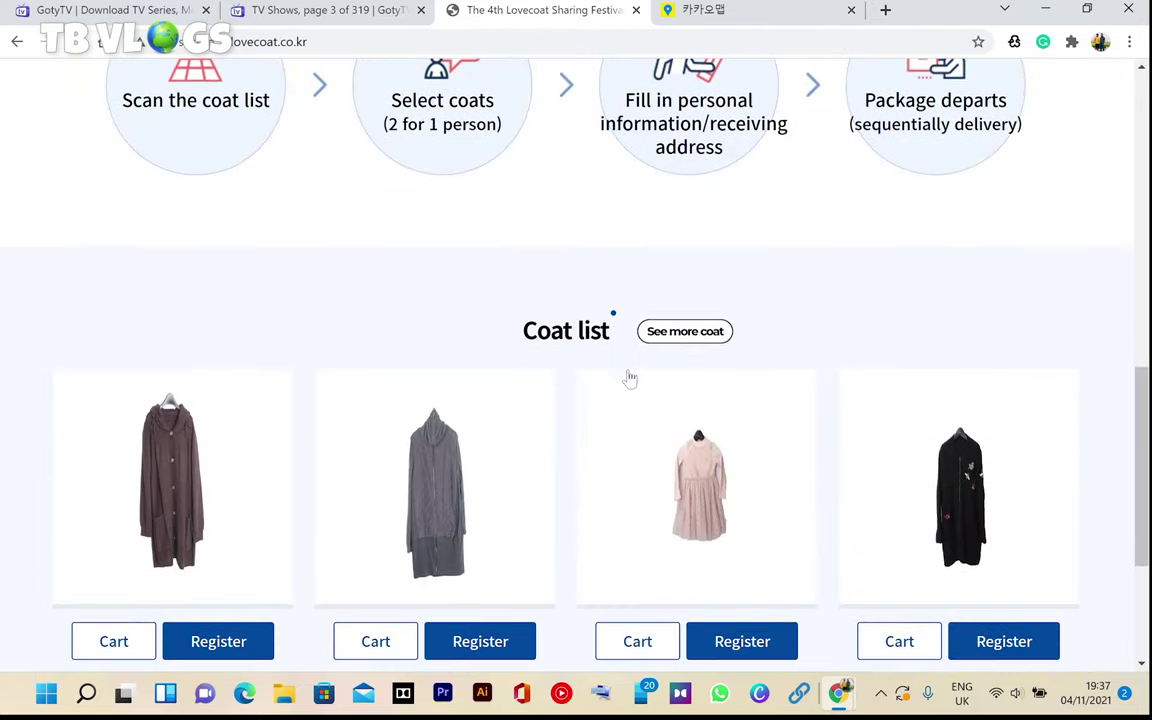
pyautogui.click(701, 333)
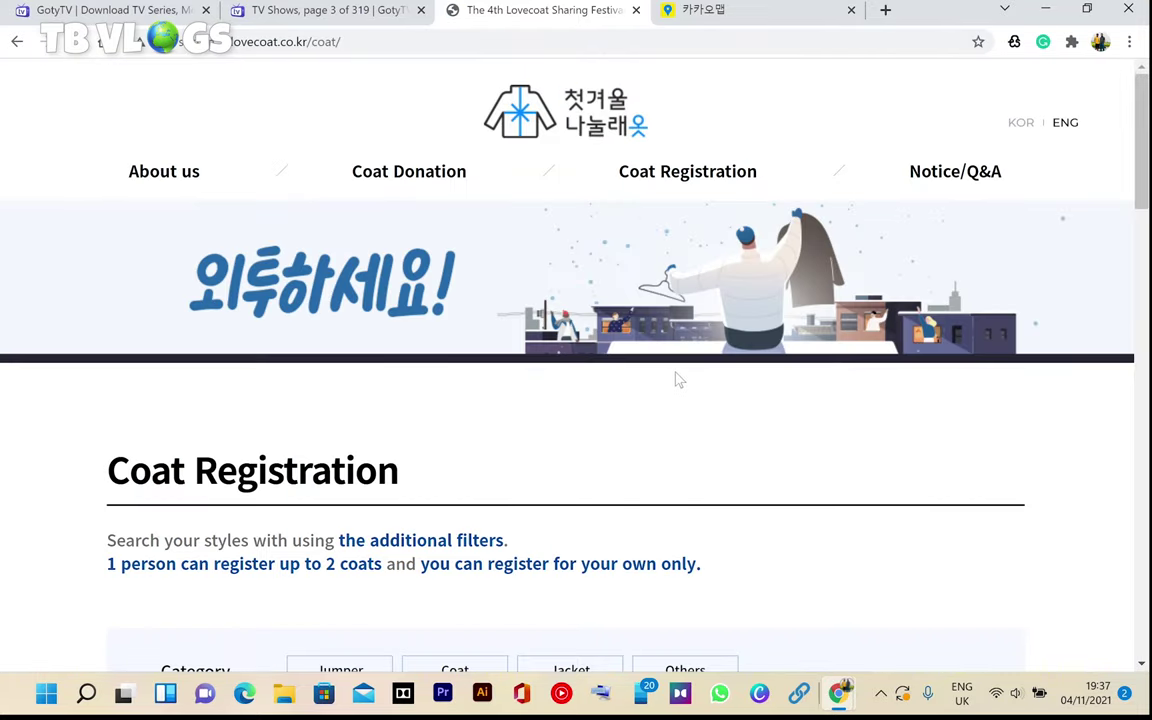
# Expand the coat subcategories and set the filters to Male and Adults
pyautogui.scroll(-4, 640, 360)
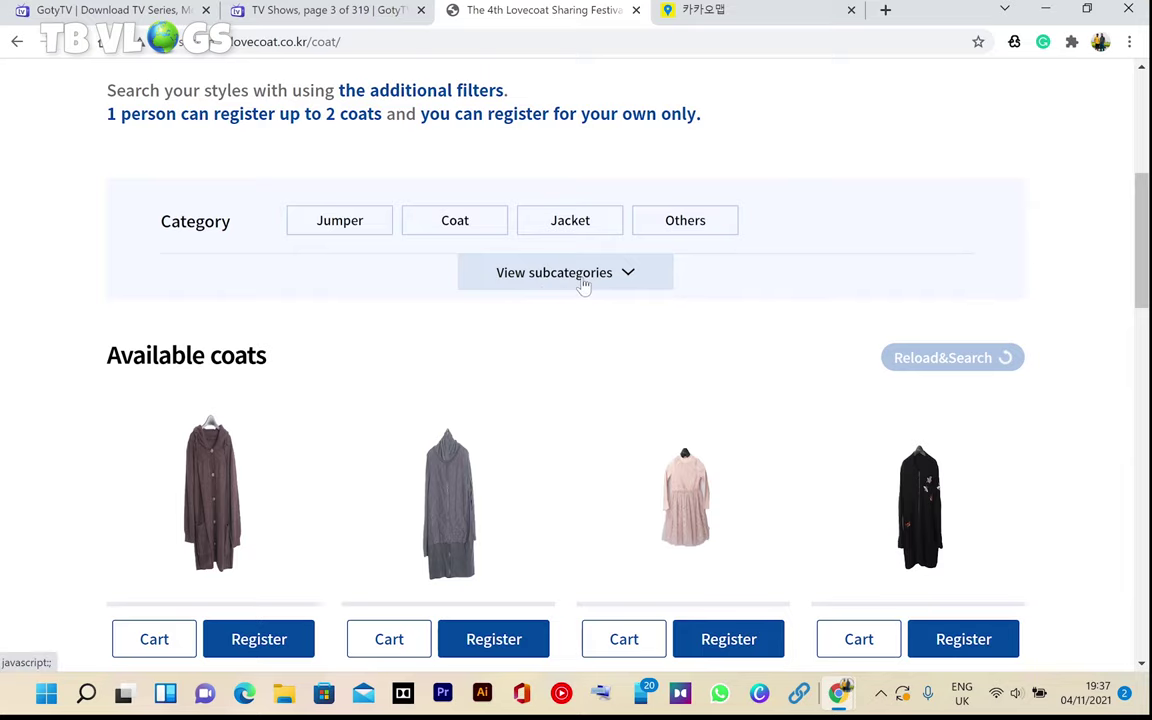
pyautogui.click(584, 284)
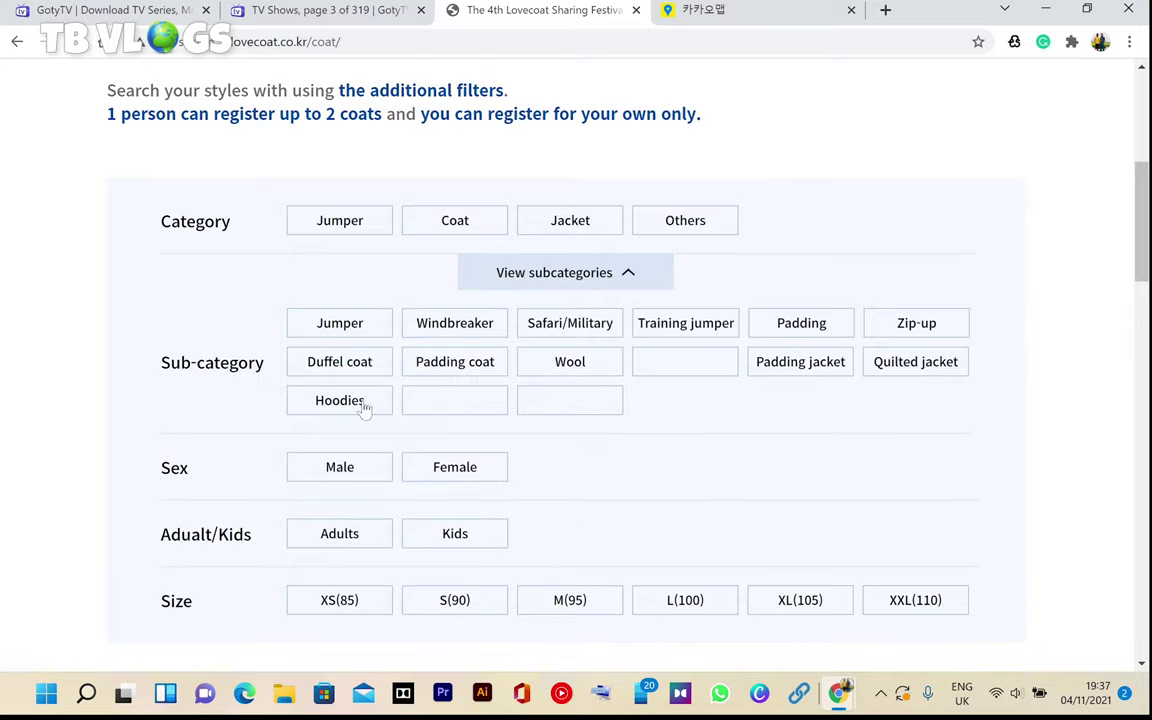
pyautogui.click(339, 470)
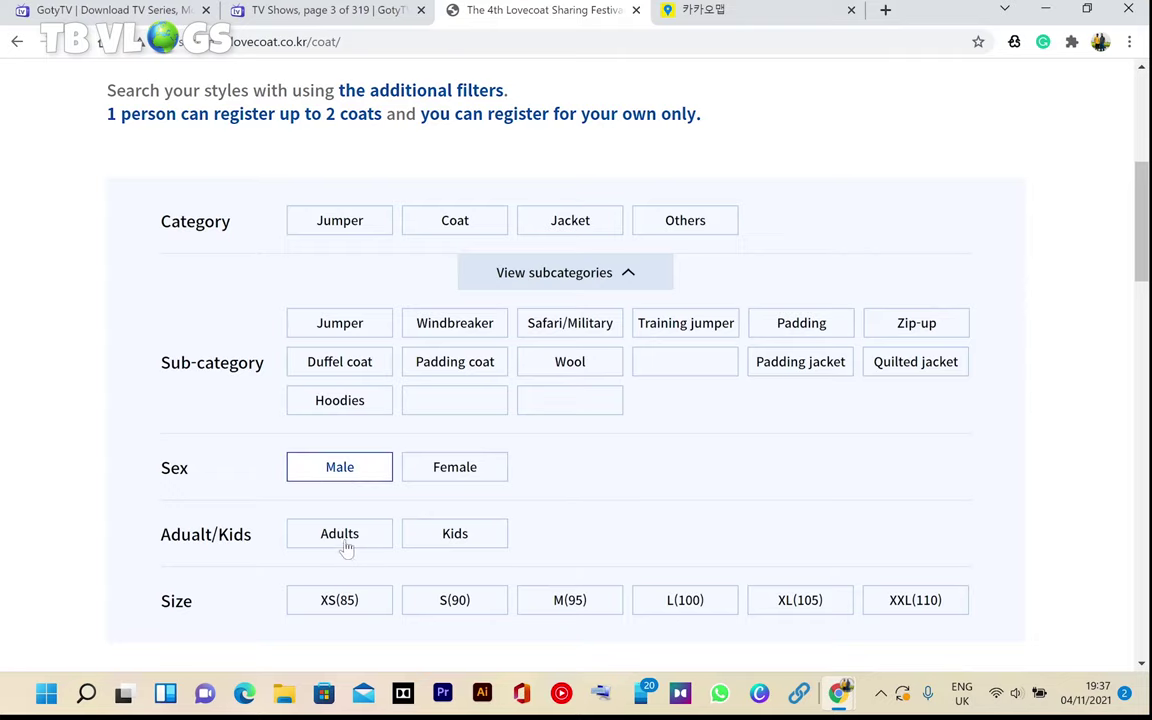
pyautogui.click(343, 540)
pyautogui.scroll(-3, 690, 545)
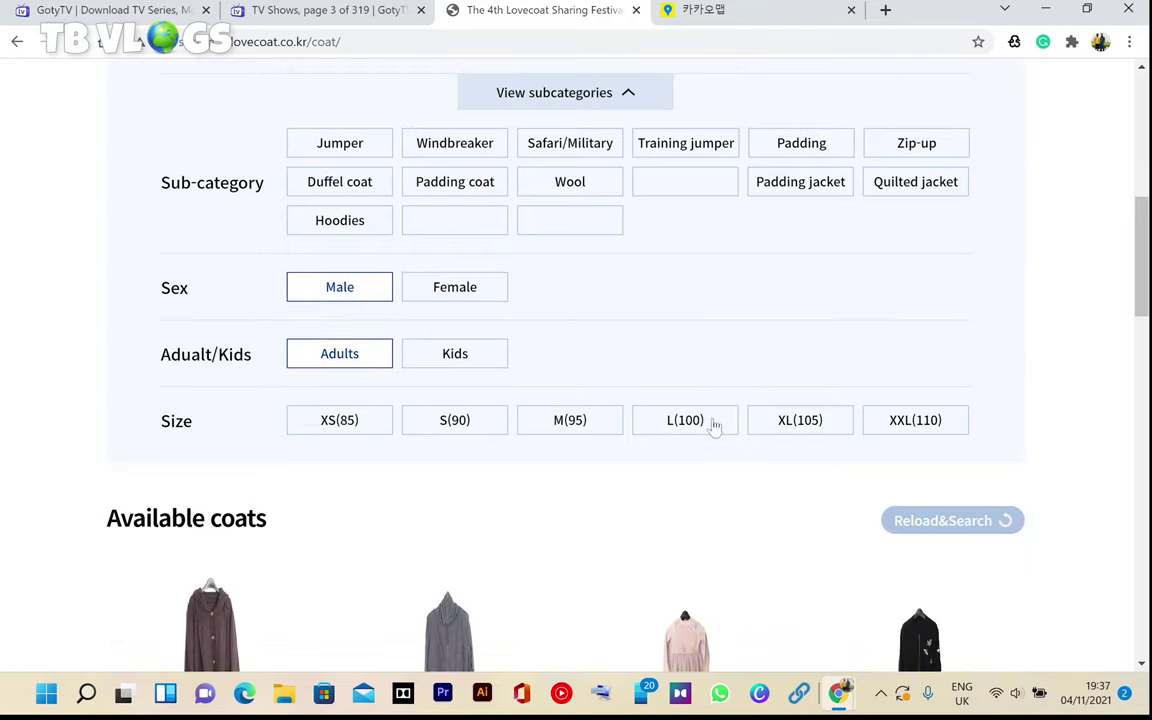